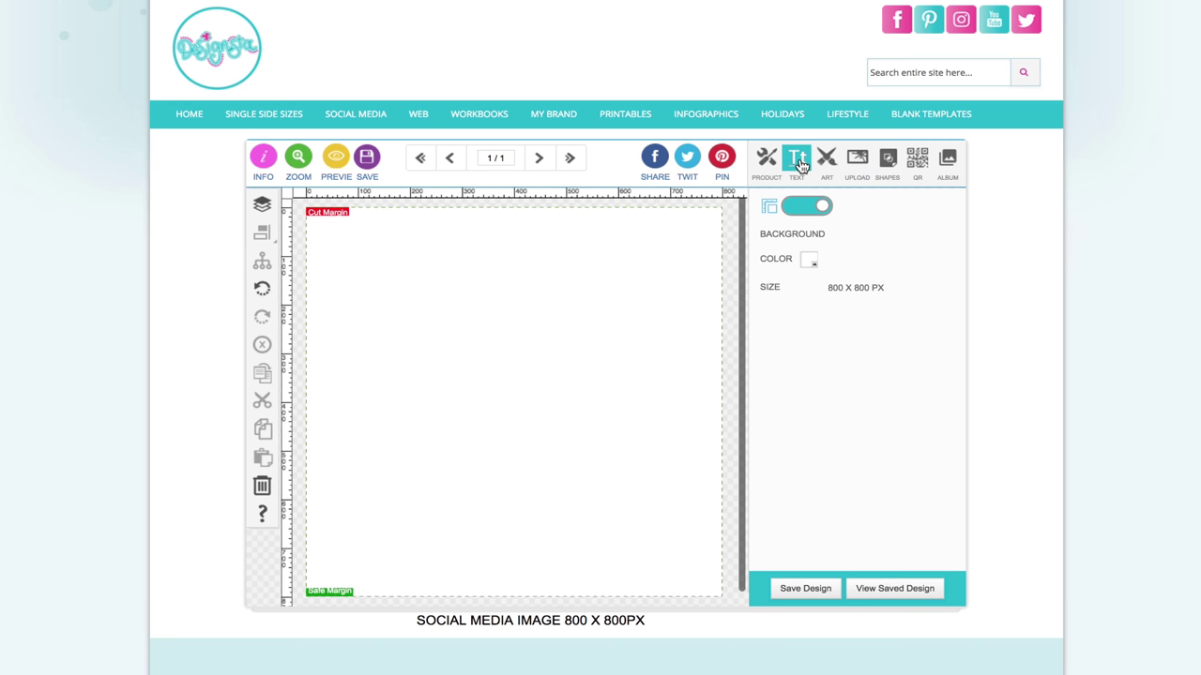
# Add 'Louise' as Daydream script text, enlarge it to 109 pt, and shift it up and left.
pyautogui.click(799, 161)
pyautogui.click(768, 215)
pyautogui.write('Lo')
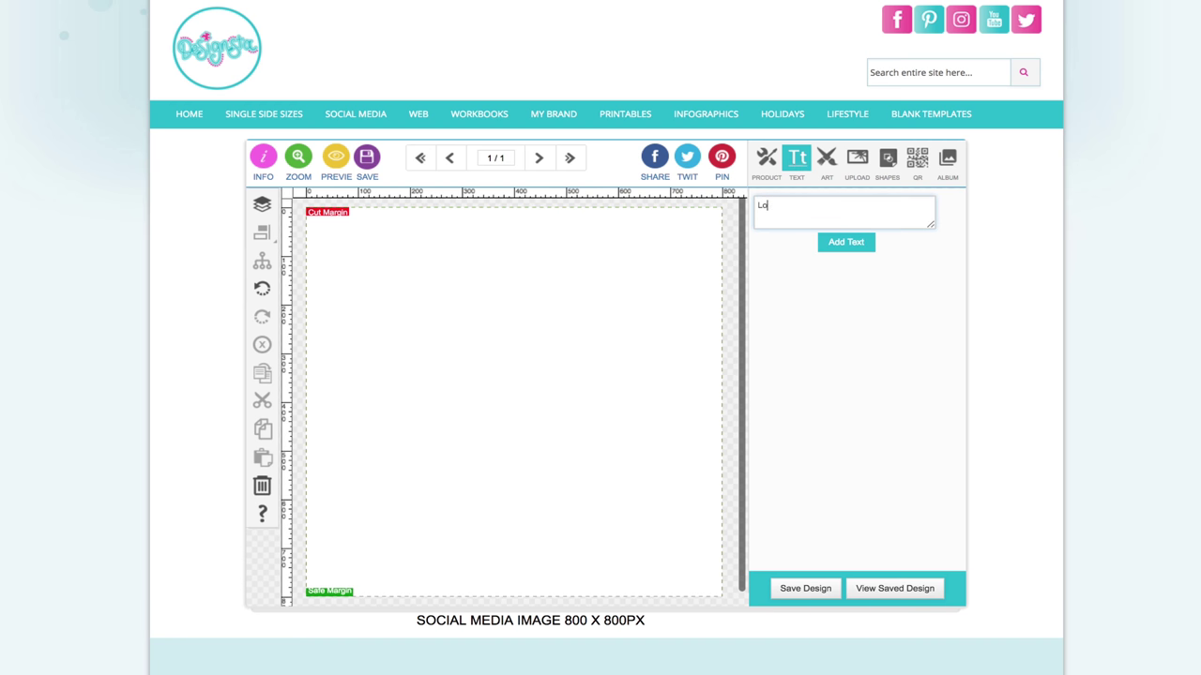
pyautogui.write('uise')
pyautogui.click(844, 242)
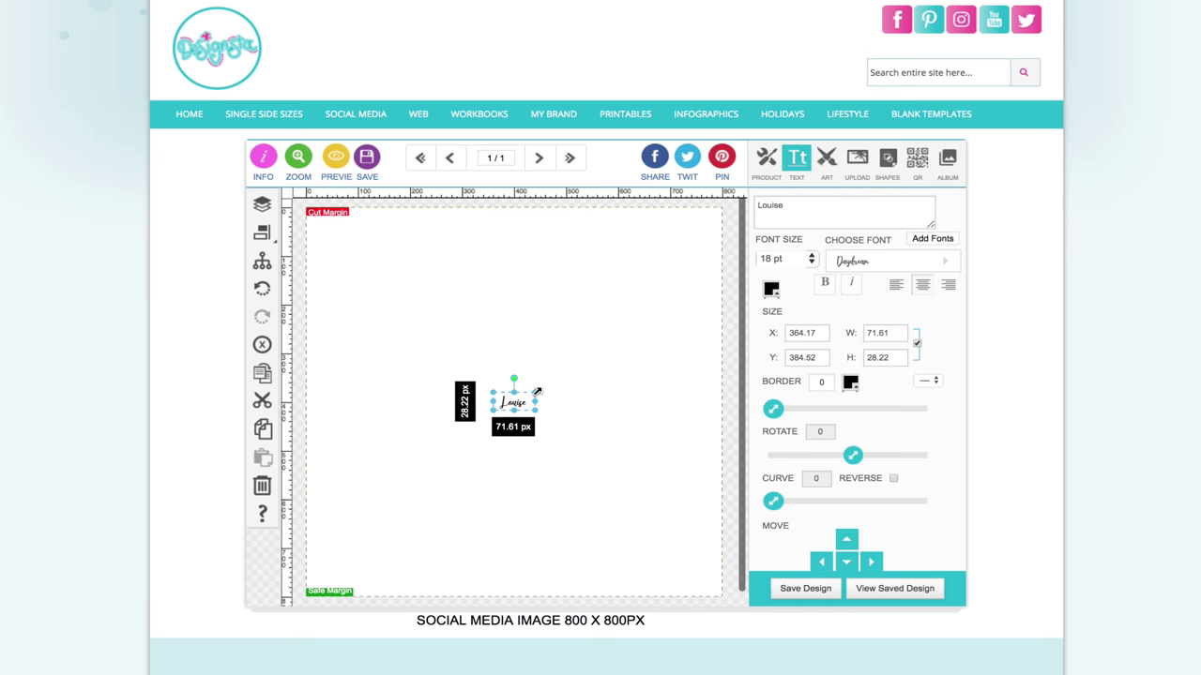
pyautogui.moveTo(534, 393); pyautogui.dragTo(676, 314)
pyautogui.moveTo(609, 375); pyautogui.dragTo(529, 347)
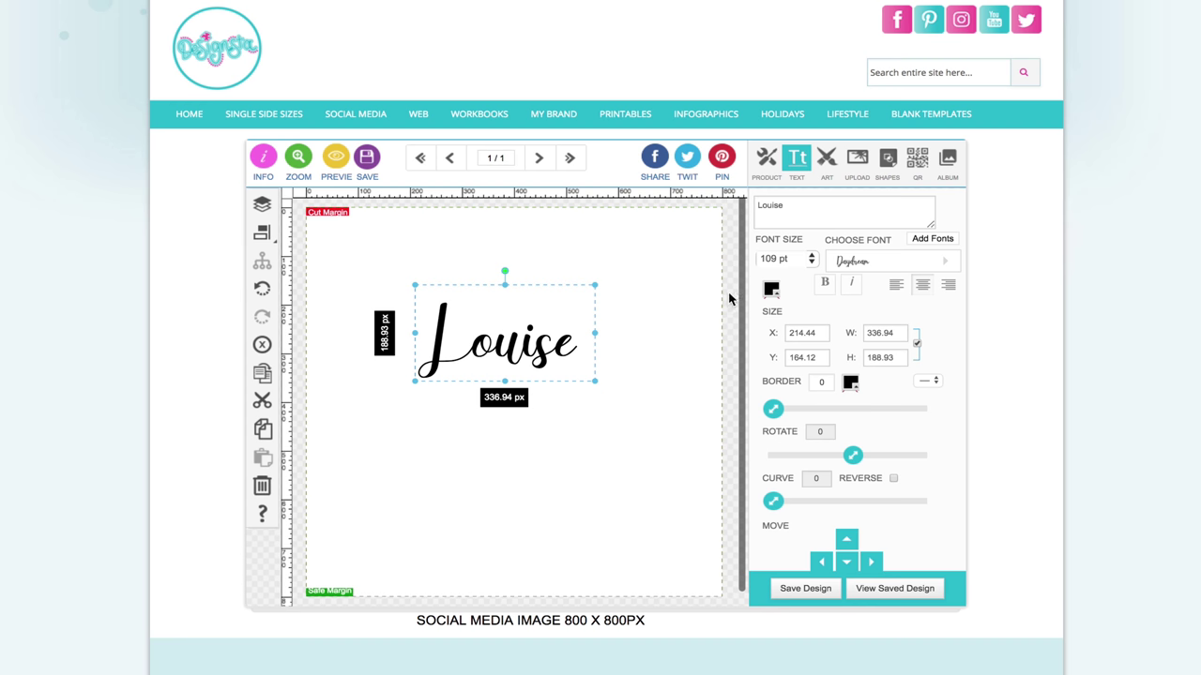
# Open the Upload your own font dialog from Add Fonts.
pyautogui.click(946, 240)
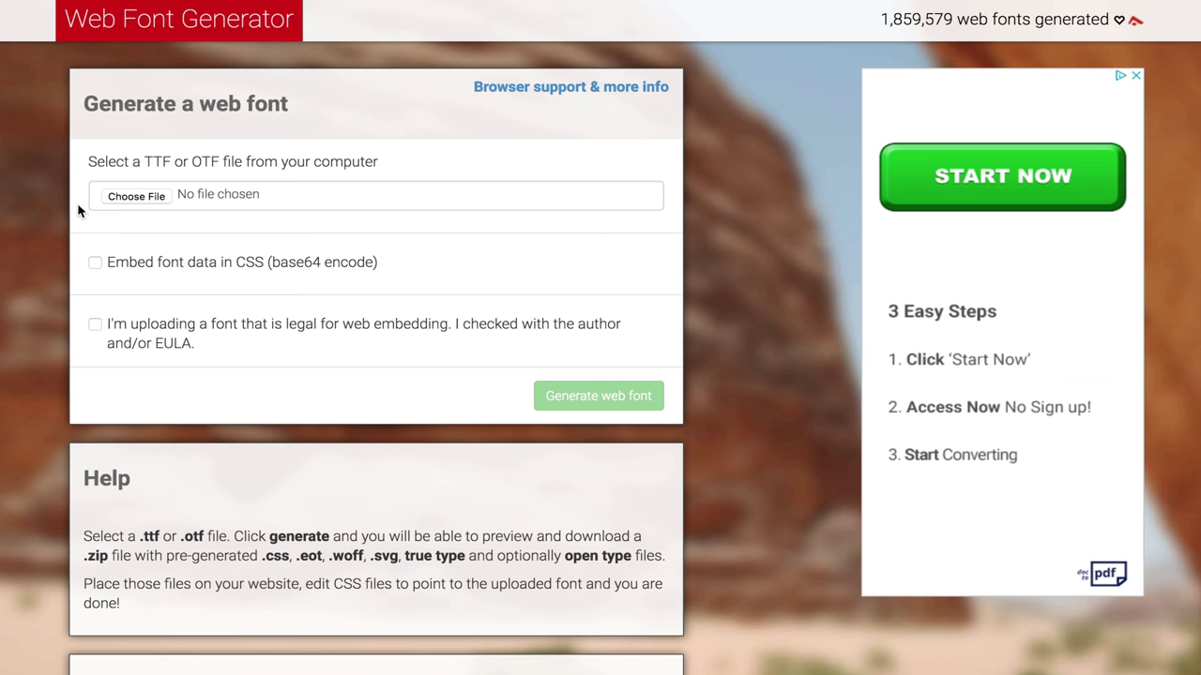
# Load Eisley Claise.otf from Downloads/Eisley-Claise into Web Font Generator.
pyautogui.click(136, 196)
pyautogui.click(339, 110)
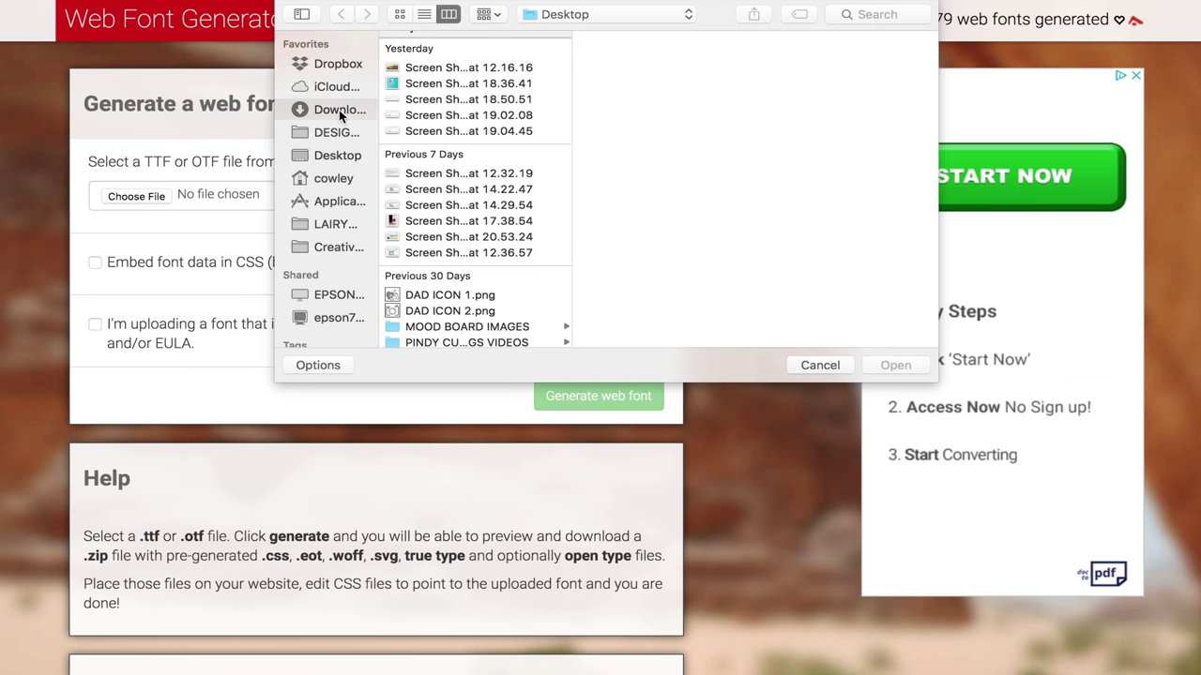
pyautogui.scroll(2, 456, 94)
pyautogui.click(456, 60)
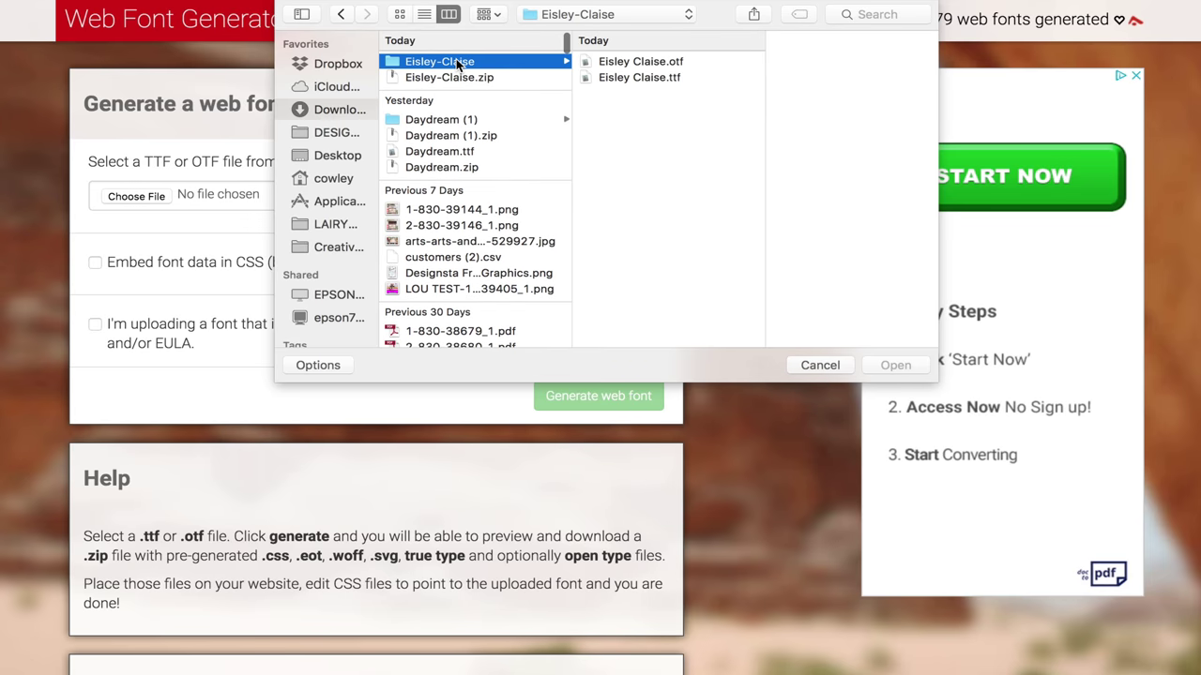
pyautogui.click(671, 61)
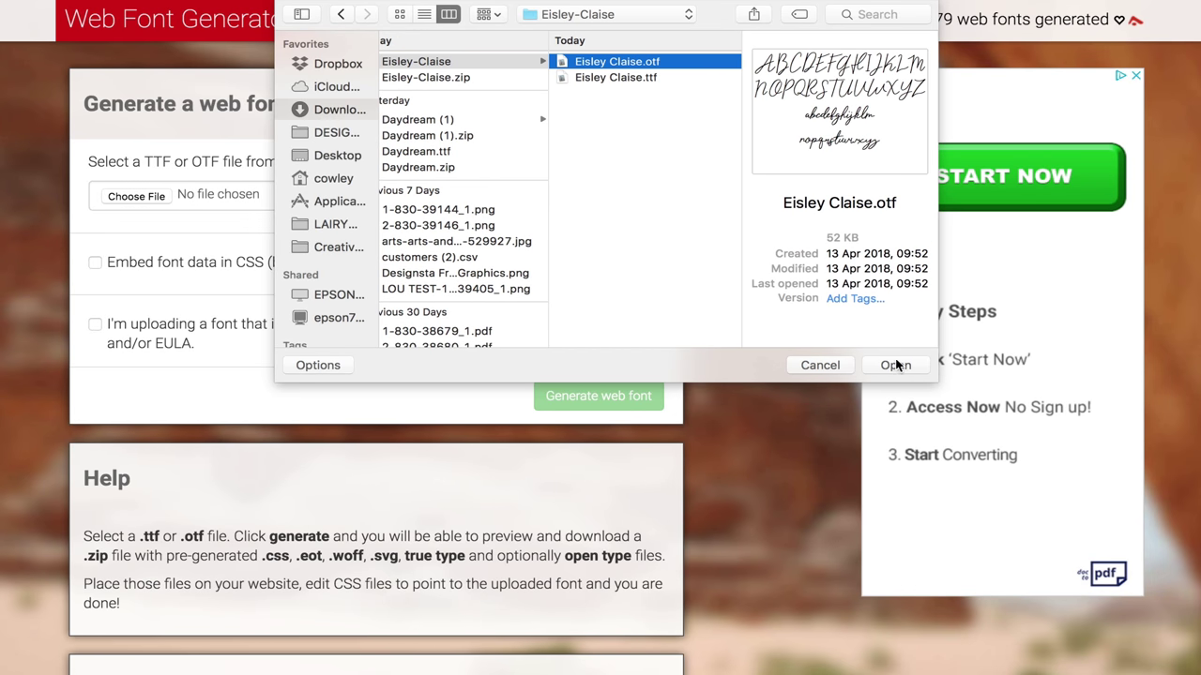
pyautogui.click(896, 364)
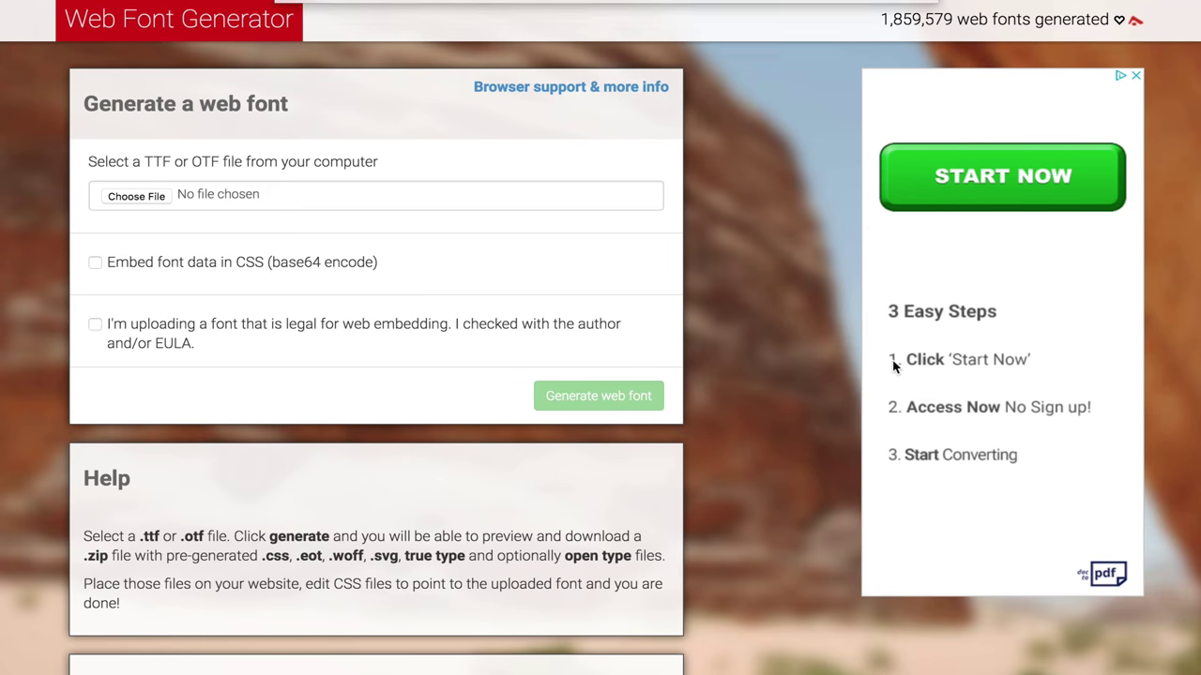
# Confirm legal embedding, generate the web font, download the package, and extract EisleyClaise.zip.
pyautogui.click(96, 325)
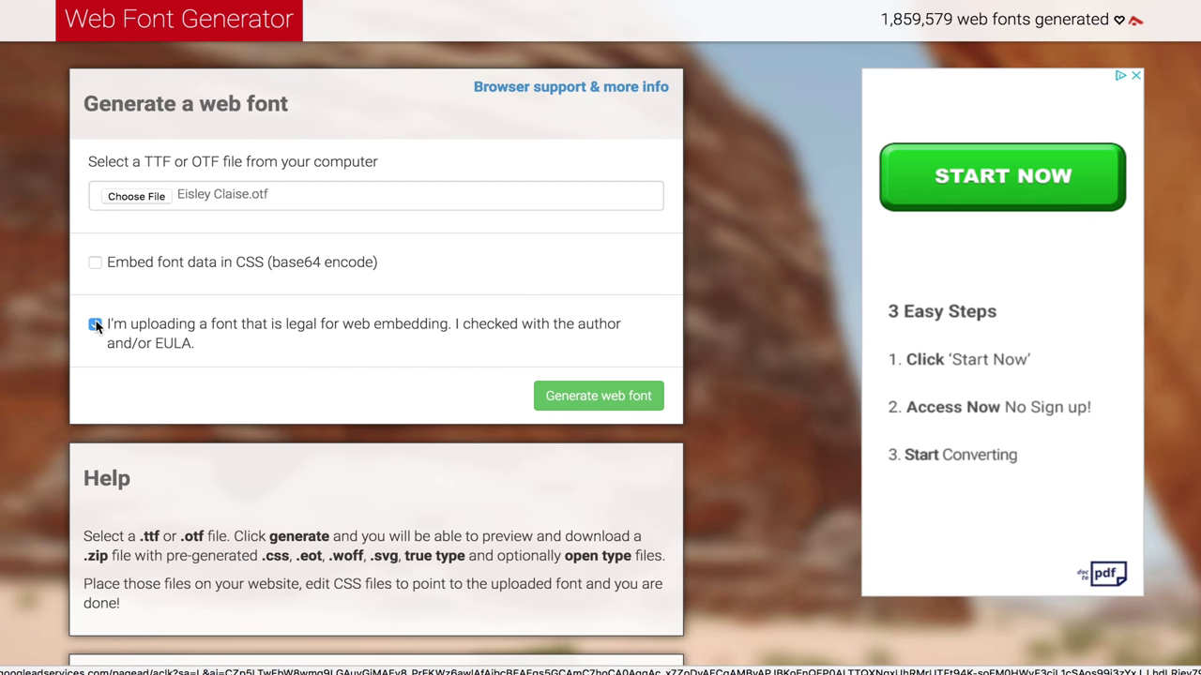
pyautogui.click(591, 401)
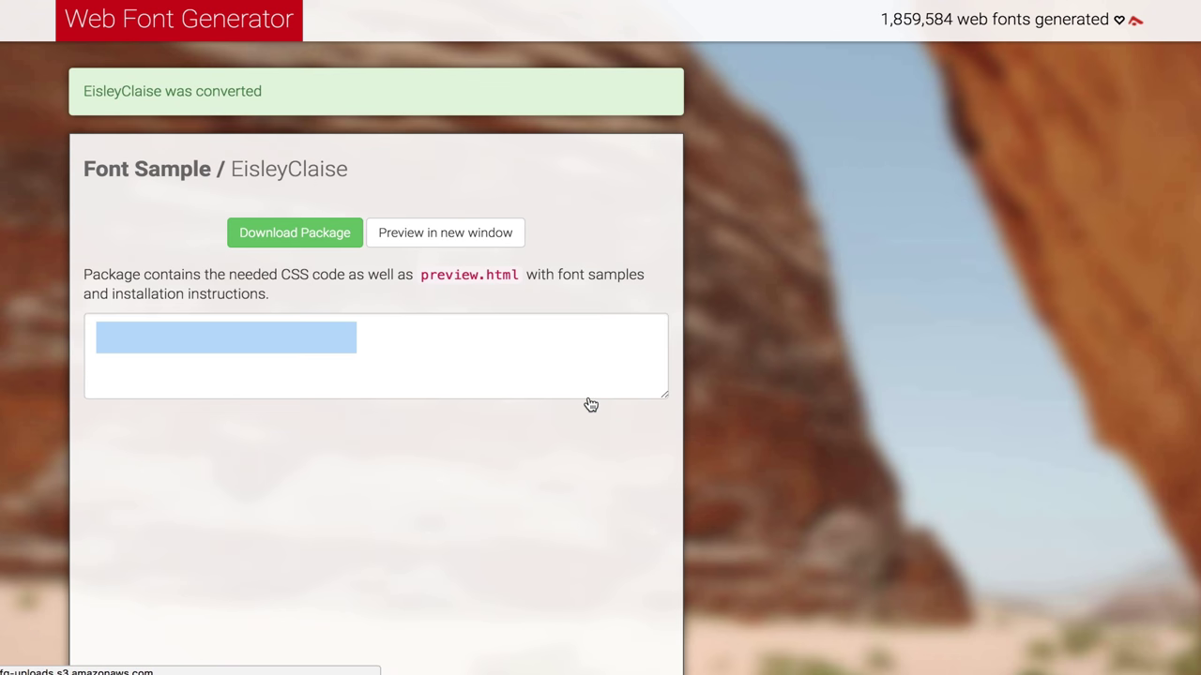
pyautogui.click(304, 240)
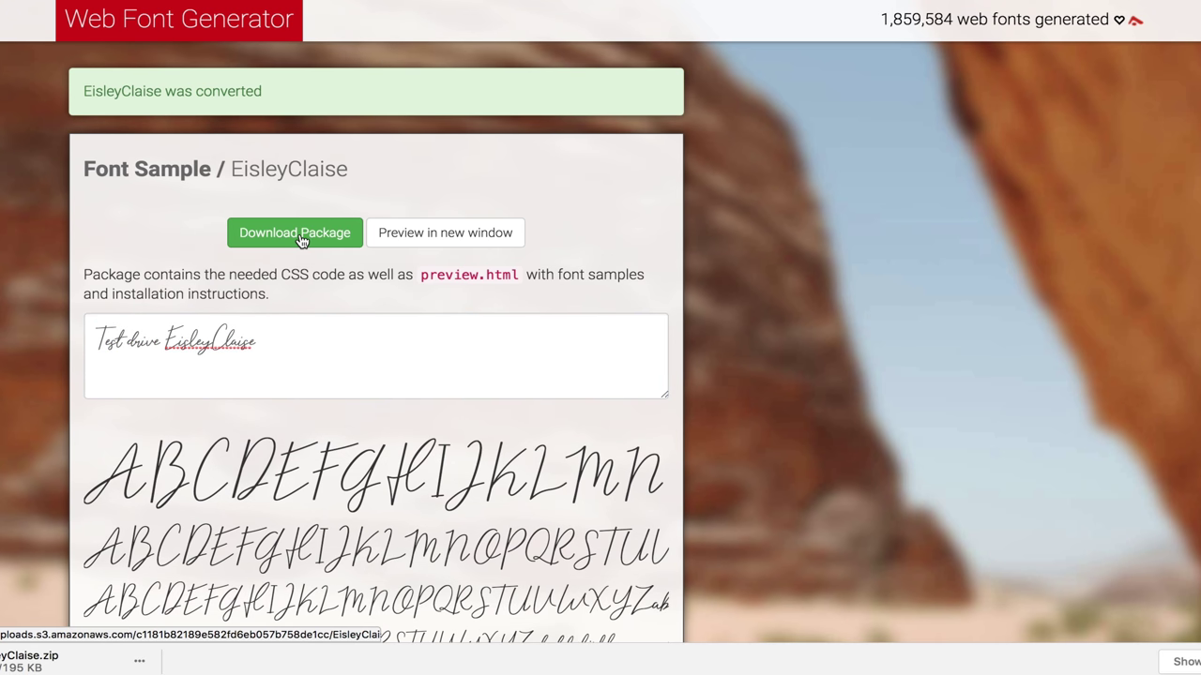
pyautogui.click(39, 663)
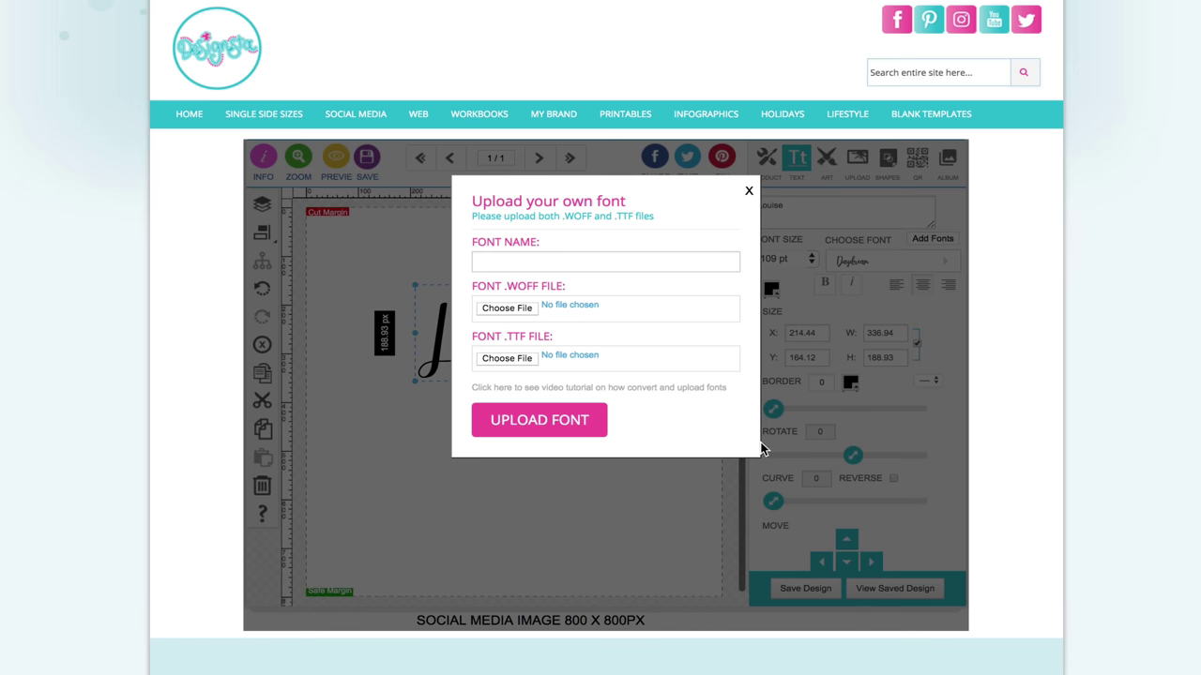
# Browse the font upload's file picker to the converted EisleyClaise folder in Downloads.
pyautogui.click(505, 307)
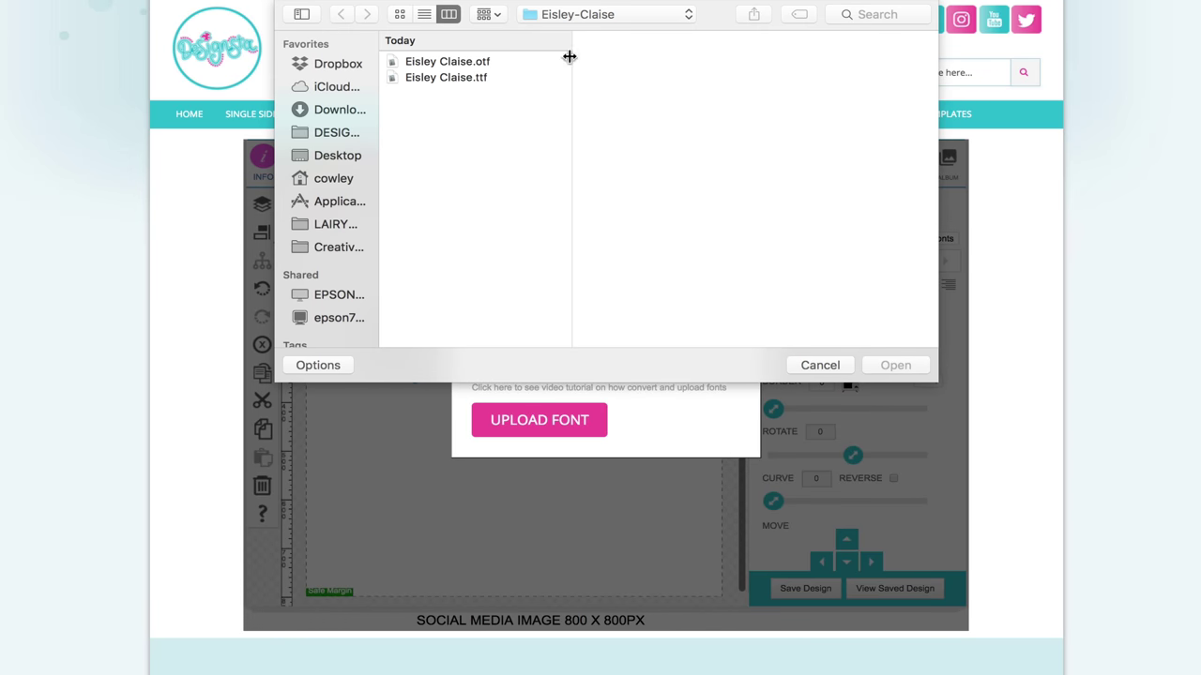
pyautogui.click(595, 14)
pyautogui.click(594, 32)
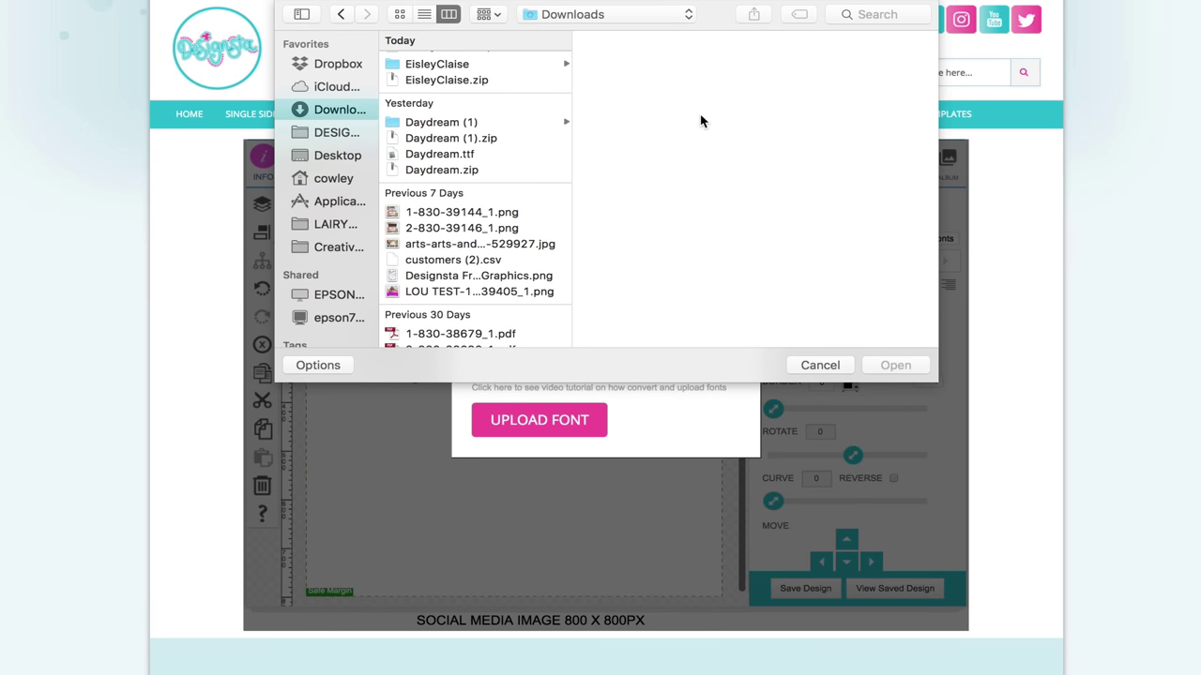
pyautogui.scroll(2, 441, 77)
pyautogui.click(441, 62)
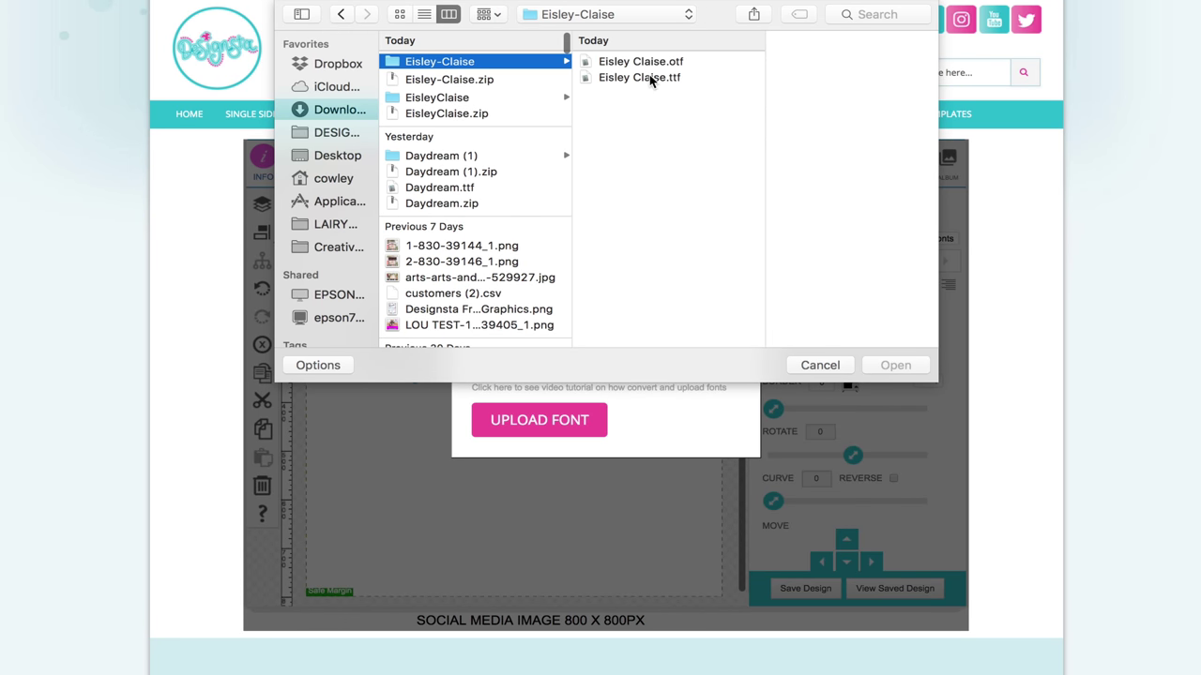
pyautogui.click(467, 98)
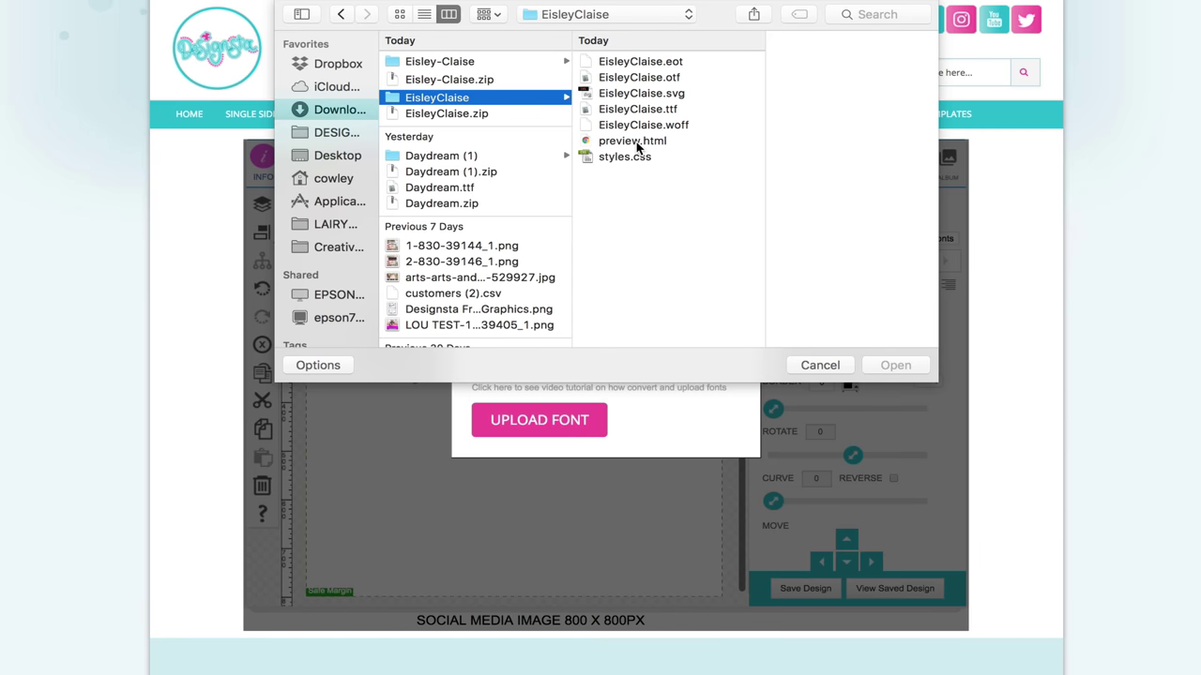
pyautogui.moveTo(297, 669)
# Preview the EisleyClaise.ttf font from Finder, then close the preview.
pyautogui.click(273, 670)
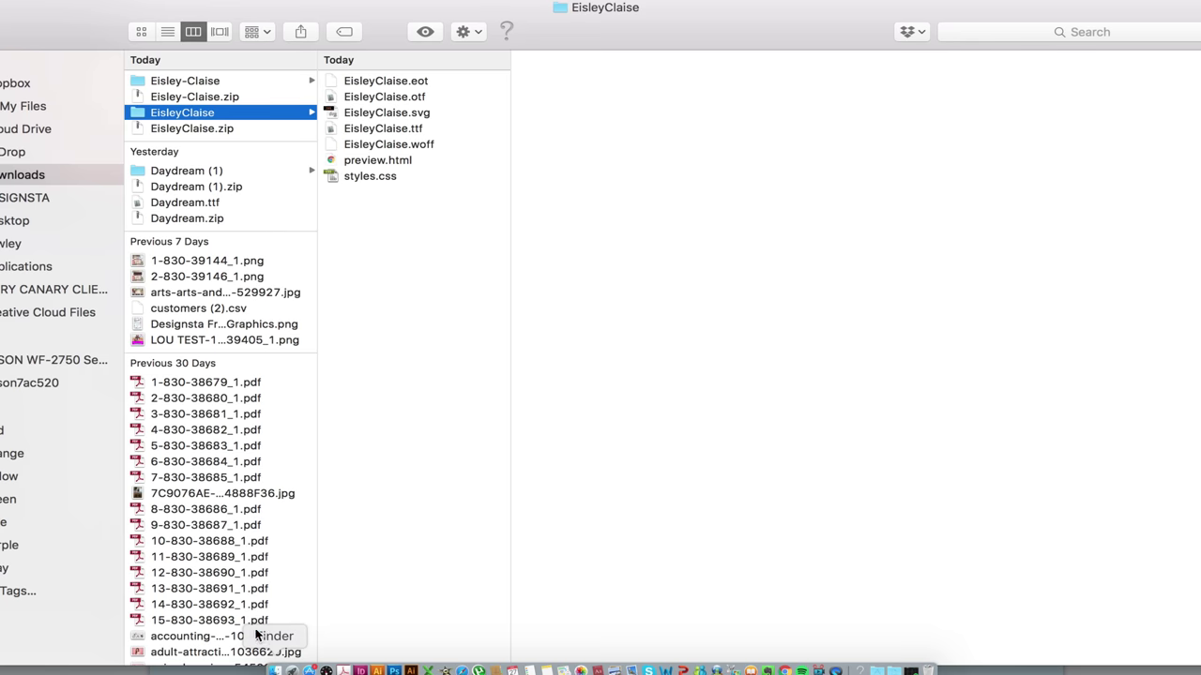
pyautogui.doubleClick(392, 132)
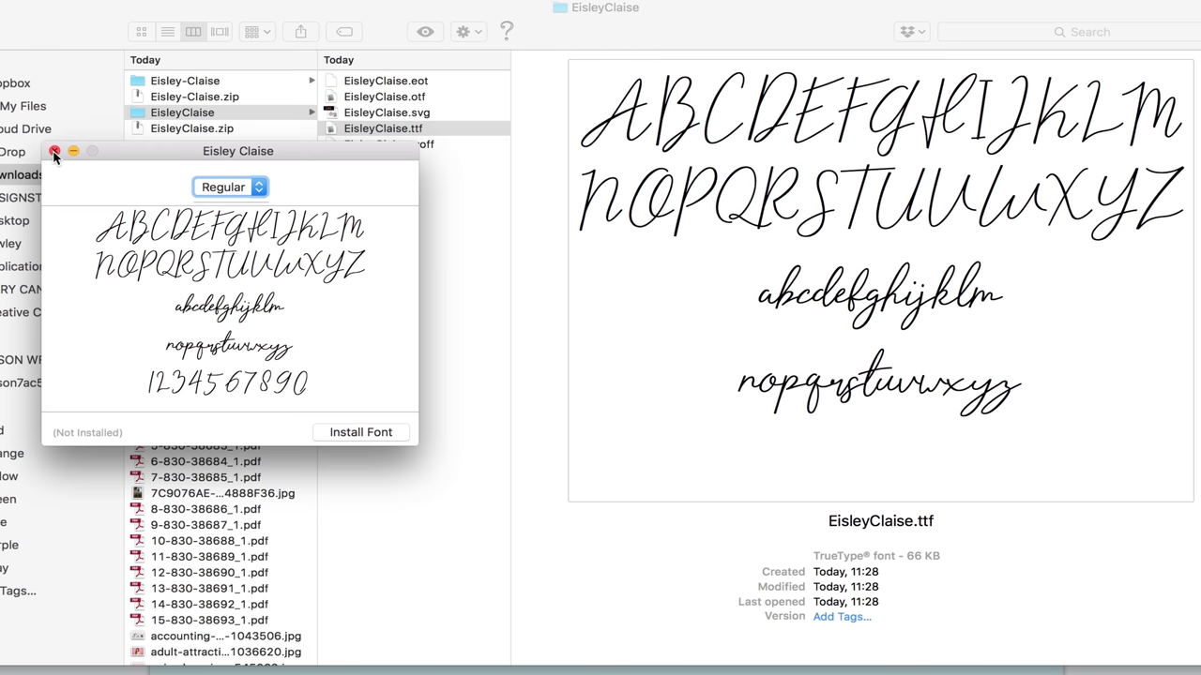
pyautogui.moveTo(176, 150); pyautogui.dragTo(192, 246)
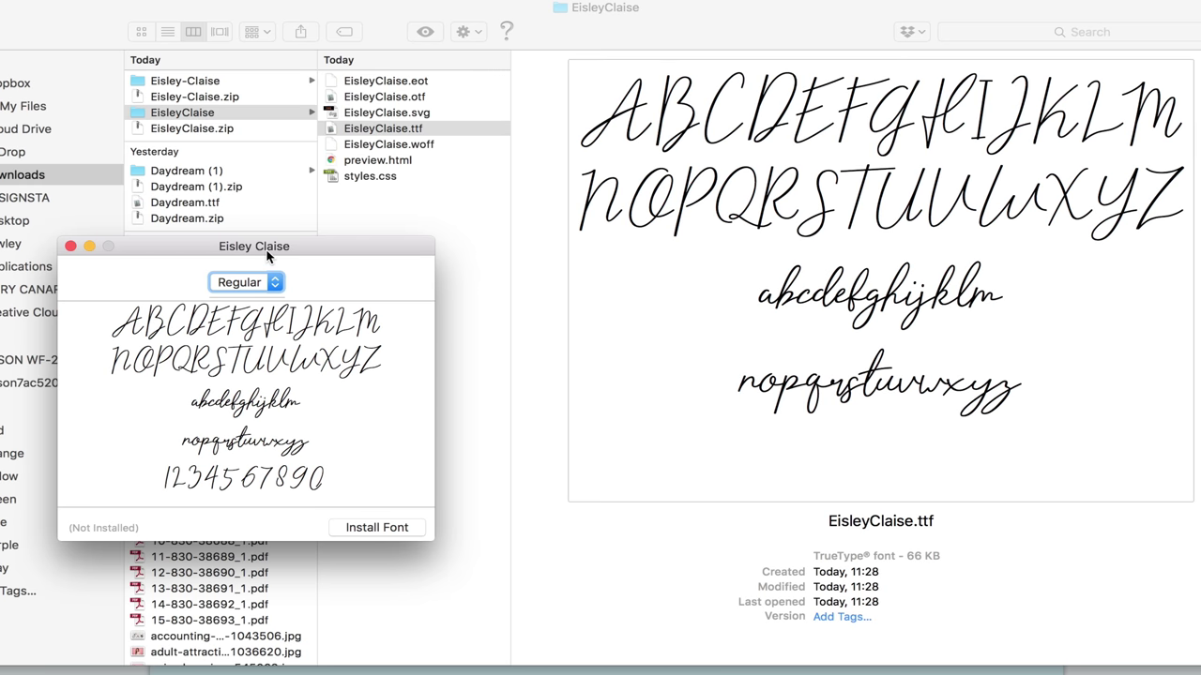
pyautogui.click(71, 246)
# Rename the converted files to Eisley Claise.ttf and Eisley Claise.woff.
pyautogui.click(376, 129)
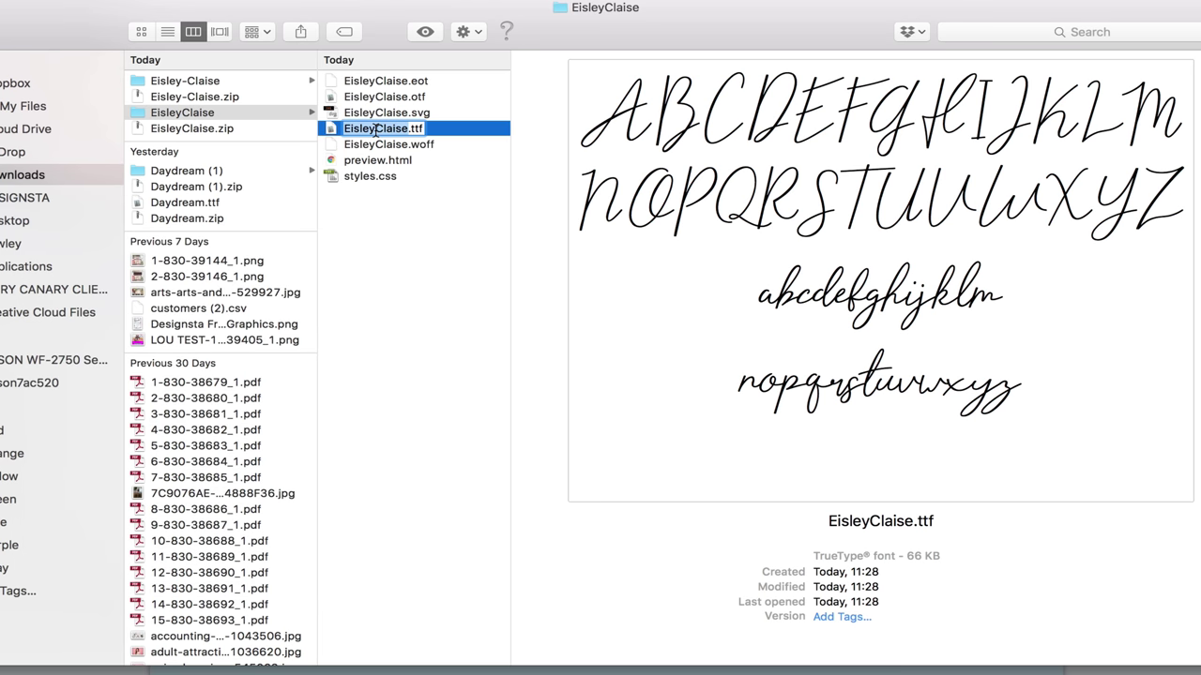
pyautogui.click(377, 129)
pyautogui.press('Return')
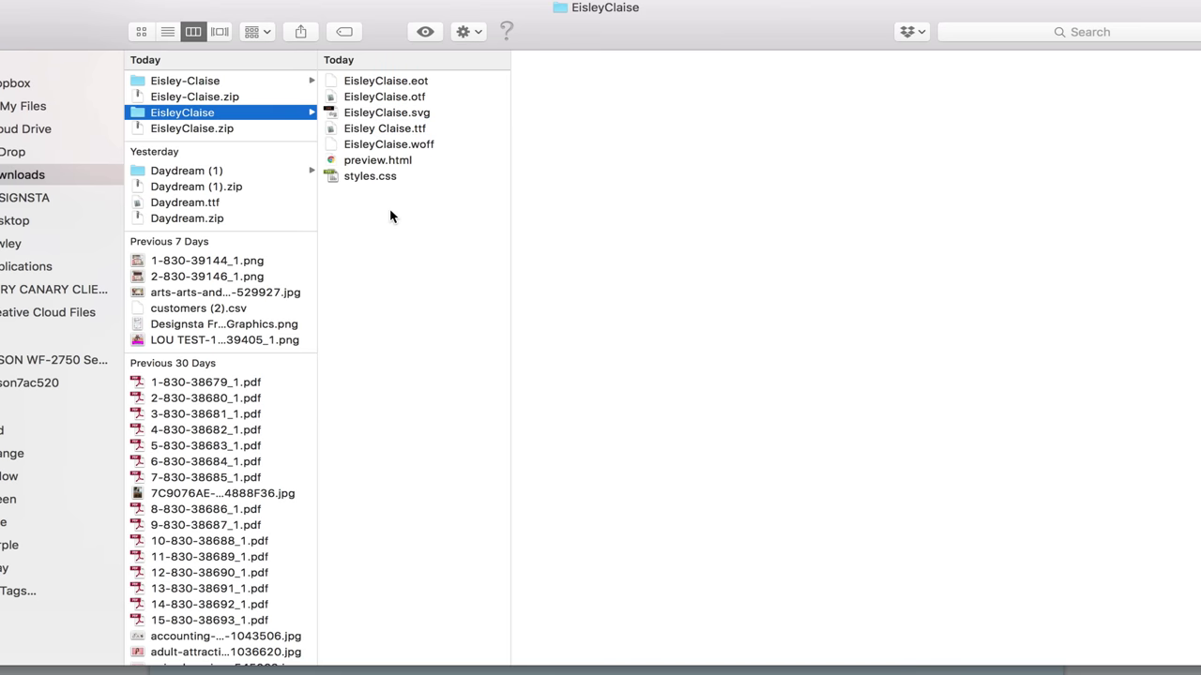
pyautogui.click(380, 146)
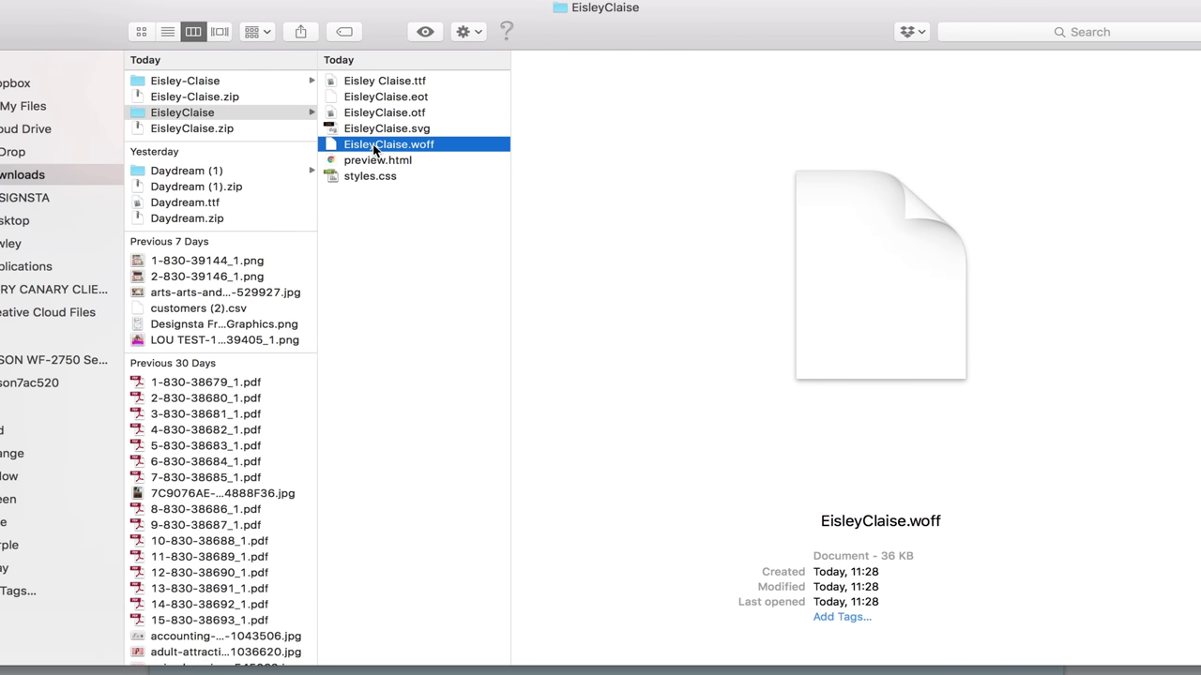
pyautogui.click(373, 143)
pyautogui.click(377, 144)
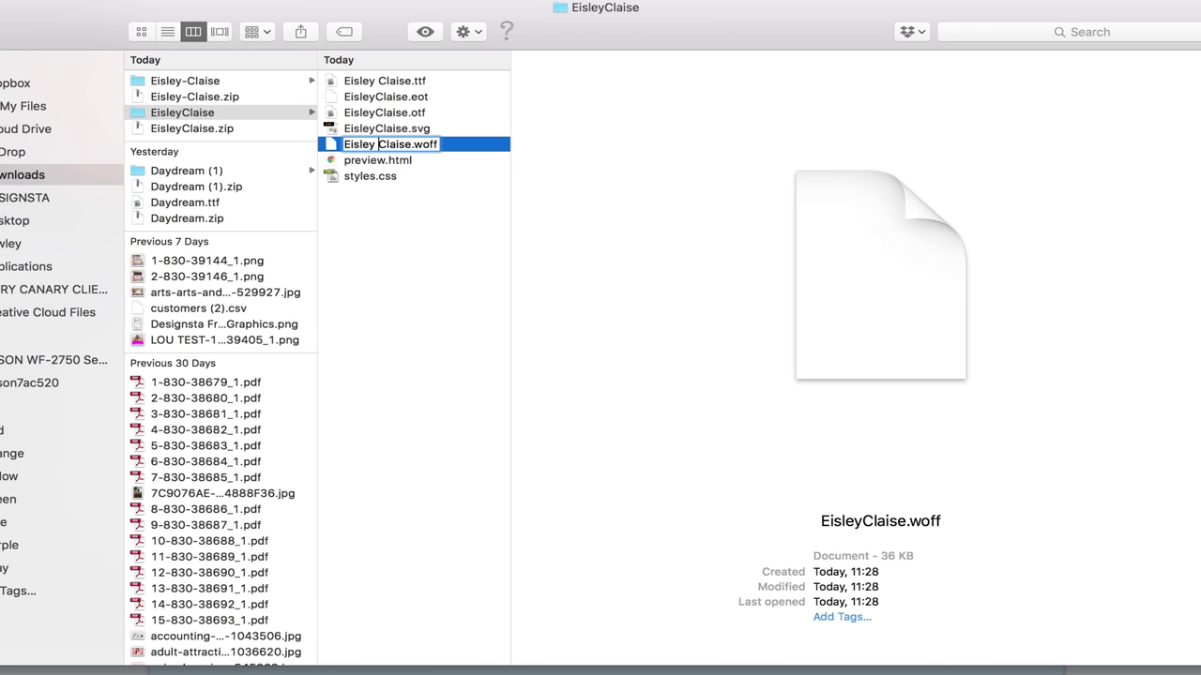
pyautogui.click(397, 222)
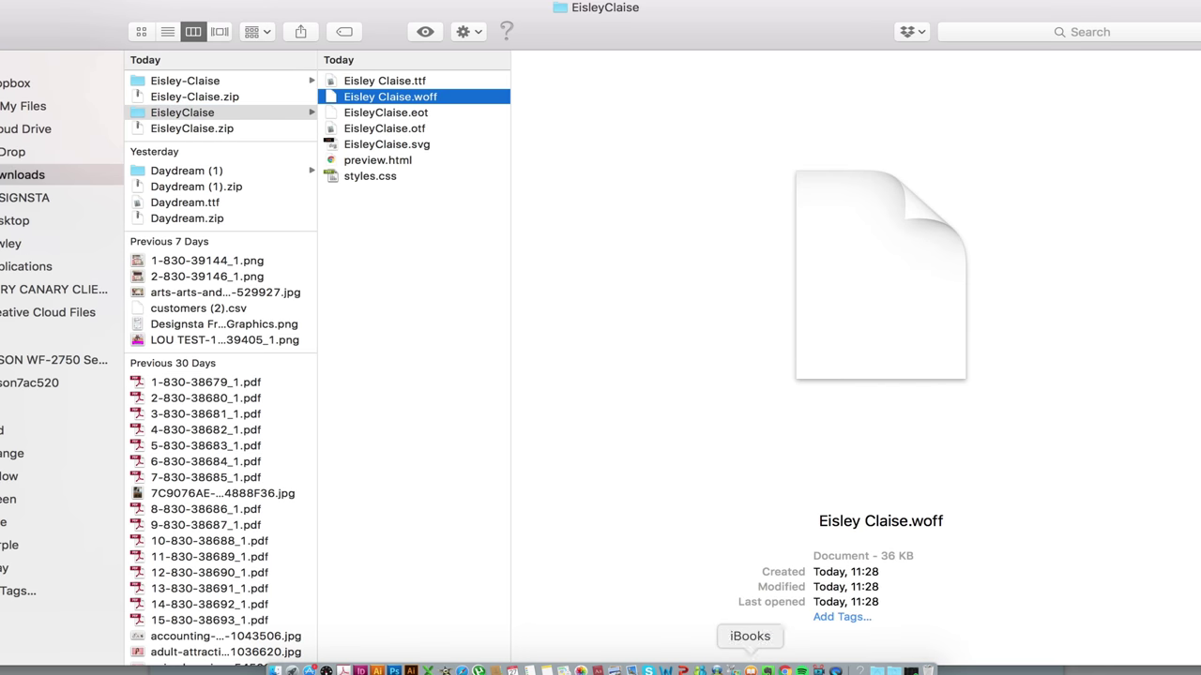
# Attach Eisley Claise.woff and Eisley Claise.ttf from the EisleyClaise folder to the upload form.
pyautogui.click(785, 672)
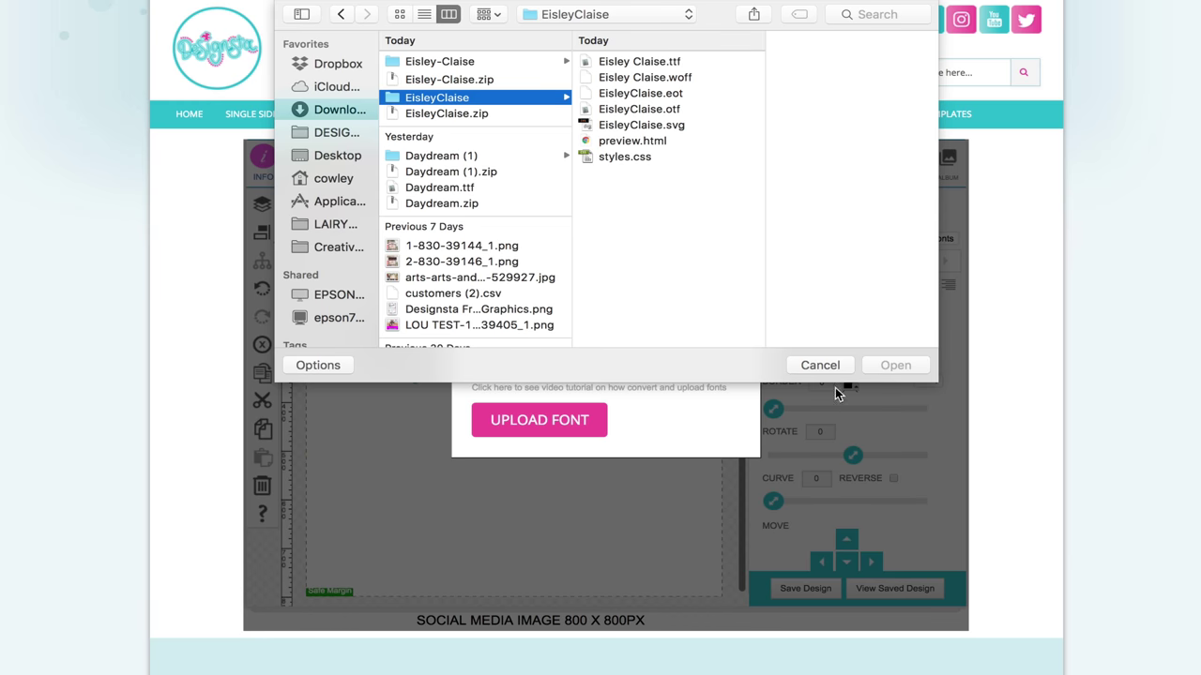
pyautogui.click(826, 365)
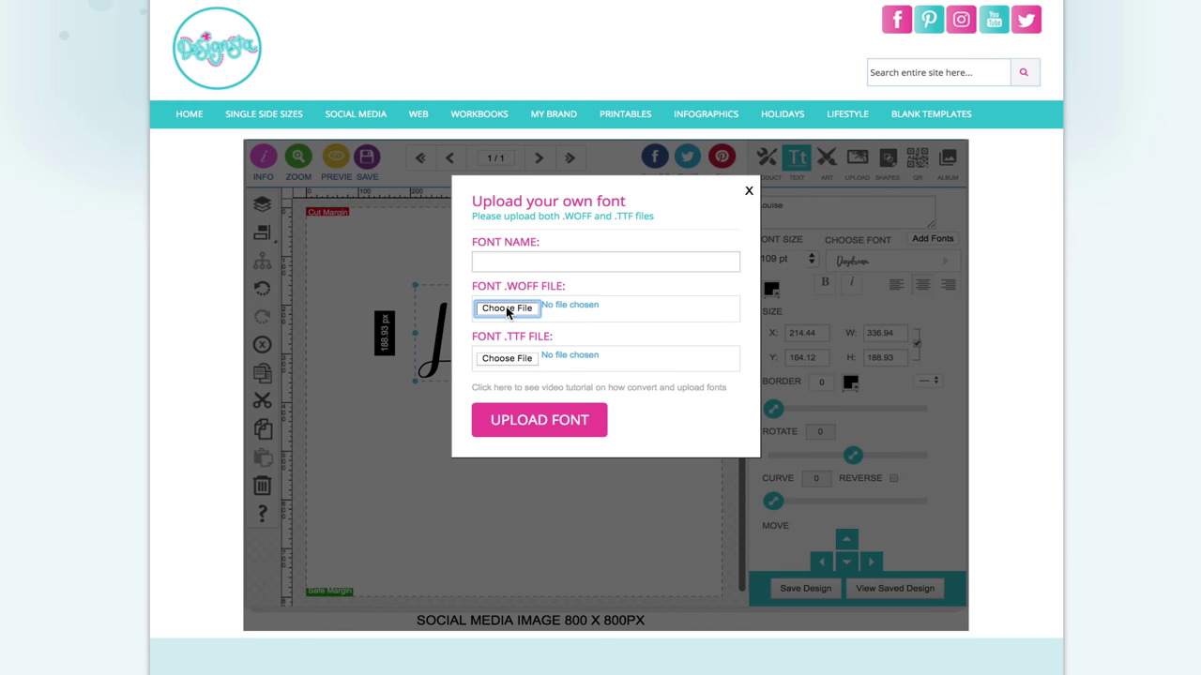
pyautogui.click(508, 309)
pyautogui.click(457, 61)
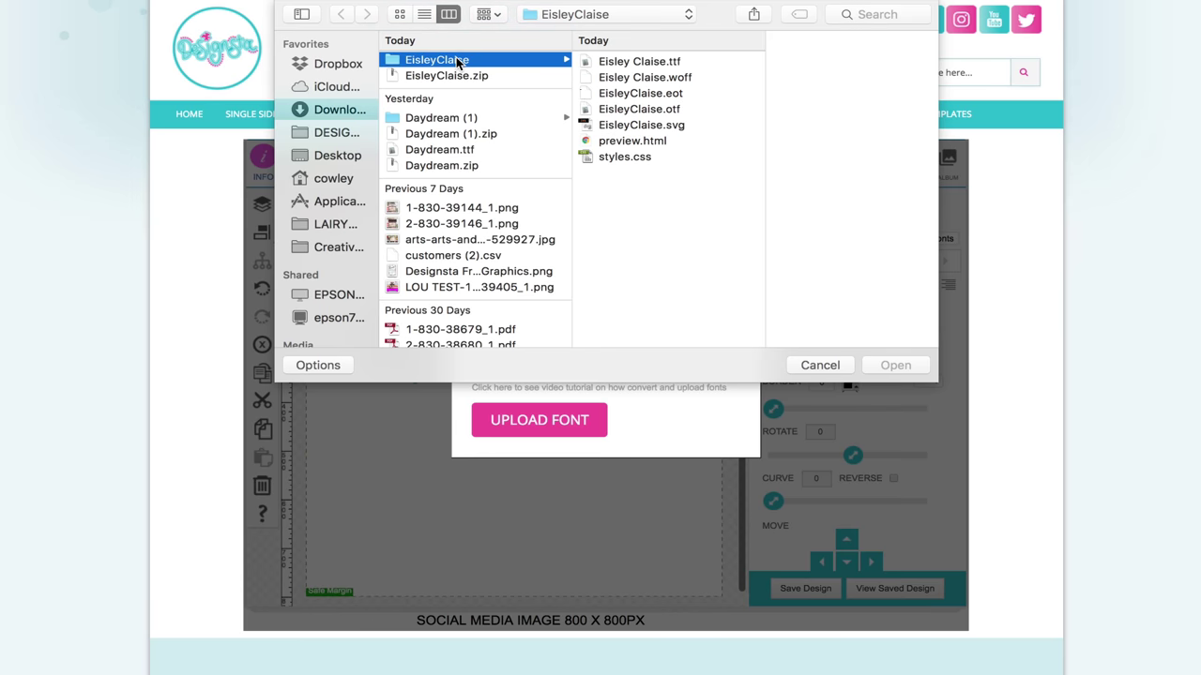
pyautogui.click(645, 79)
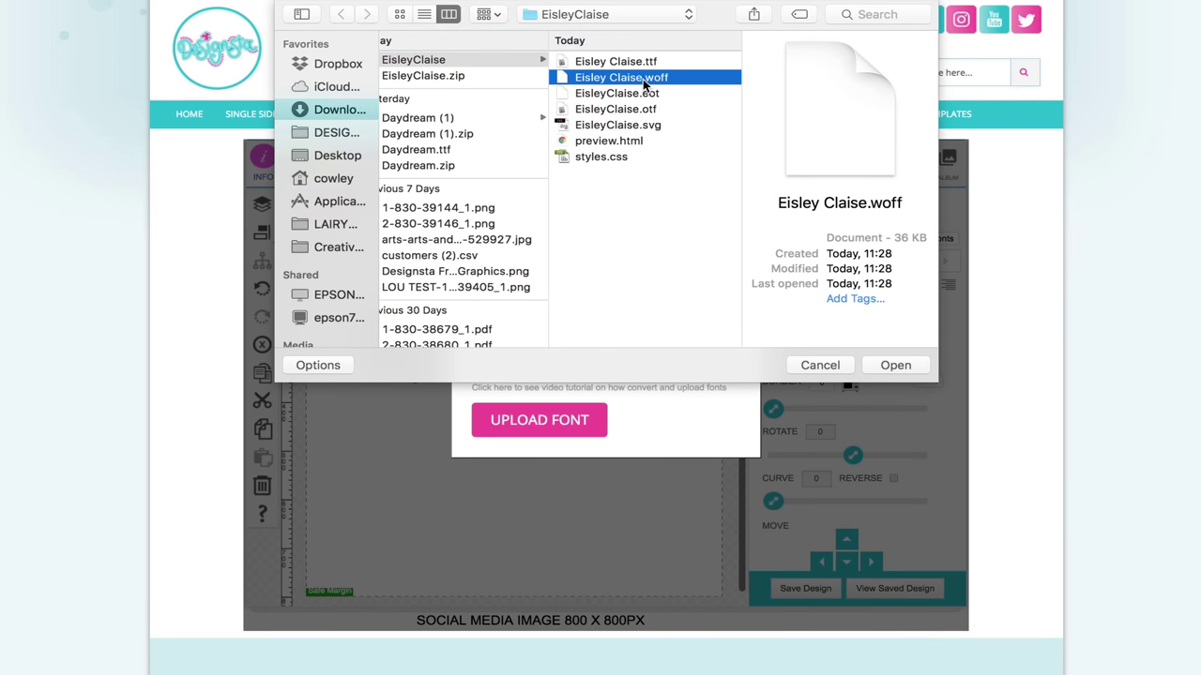
pyautogui.click(886, 366)
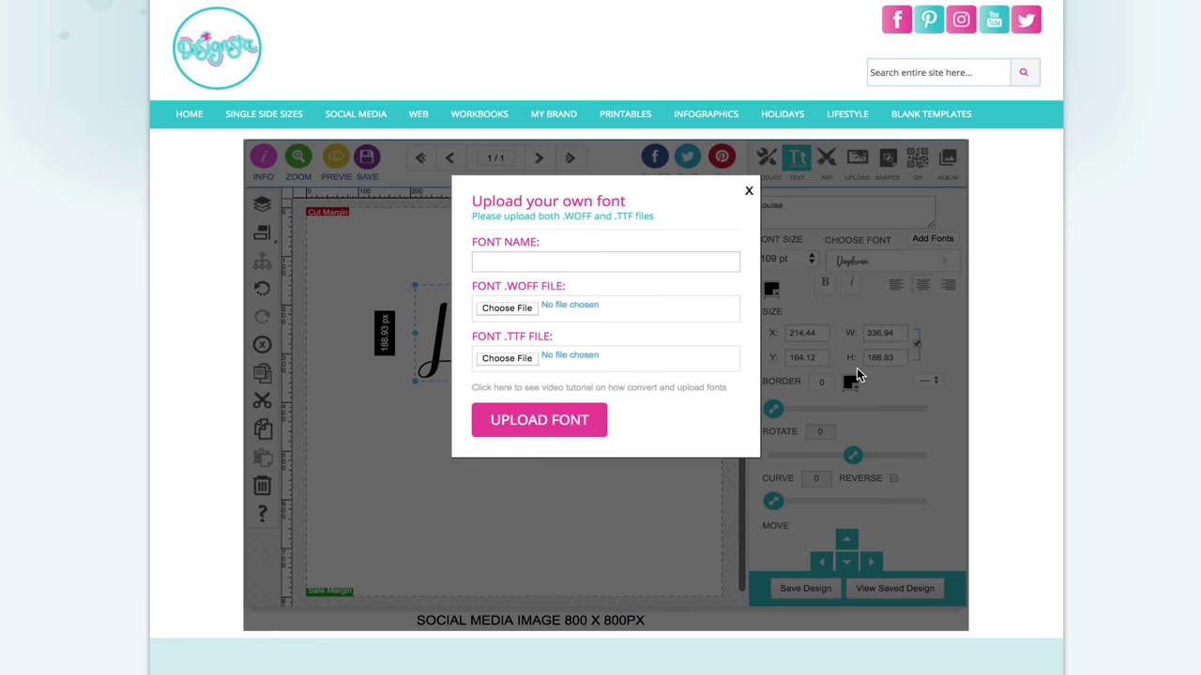
pyautogui.click(506, 360)
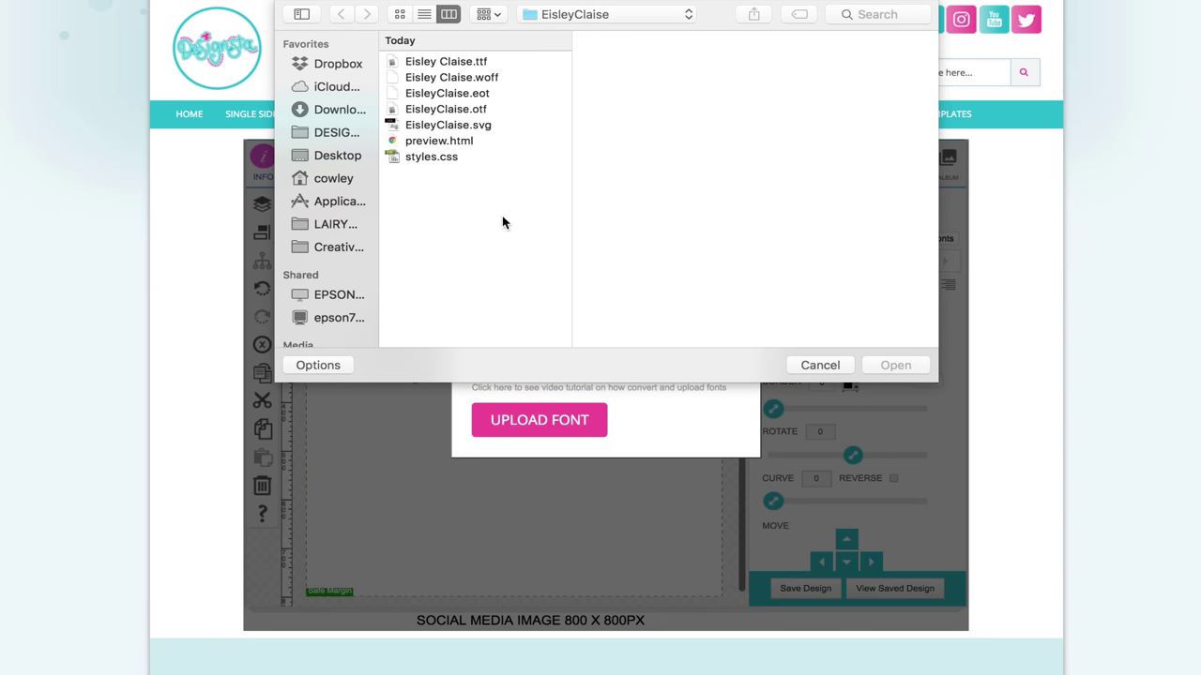
pyautogui.click(456, 63)
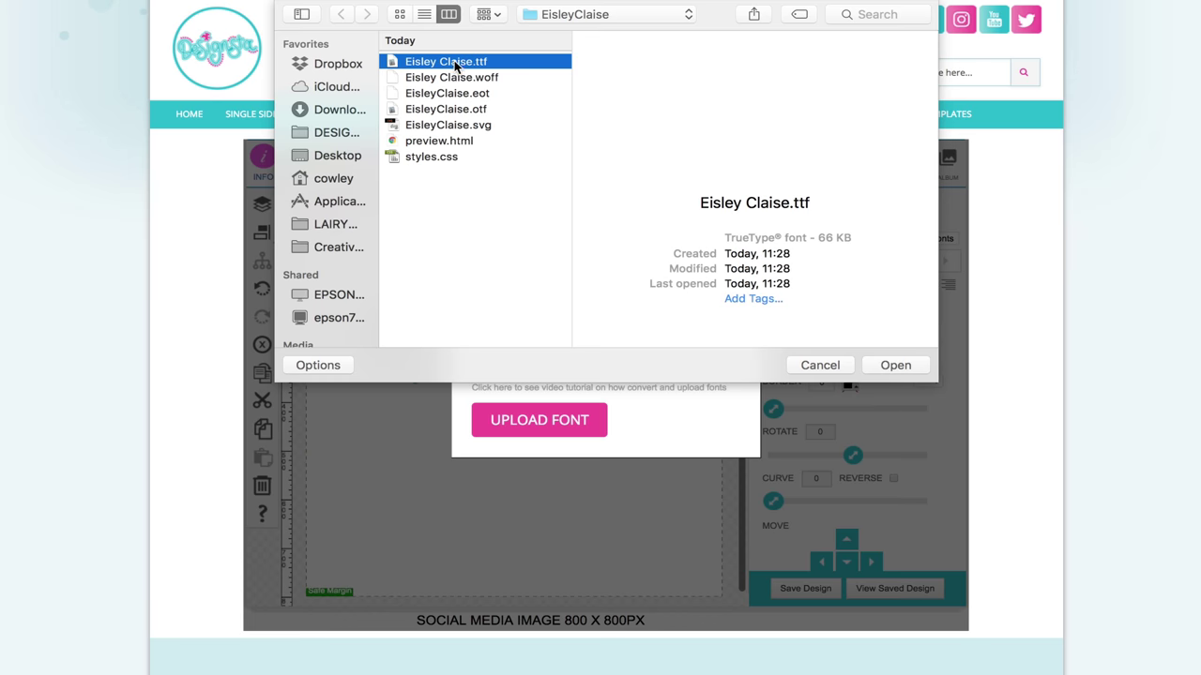
pyautogui.click(895, 366)
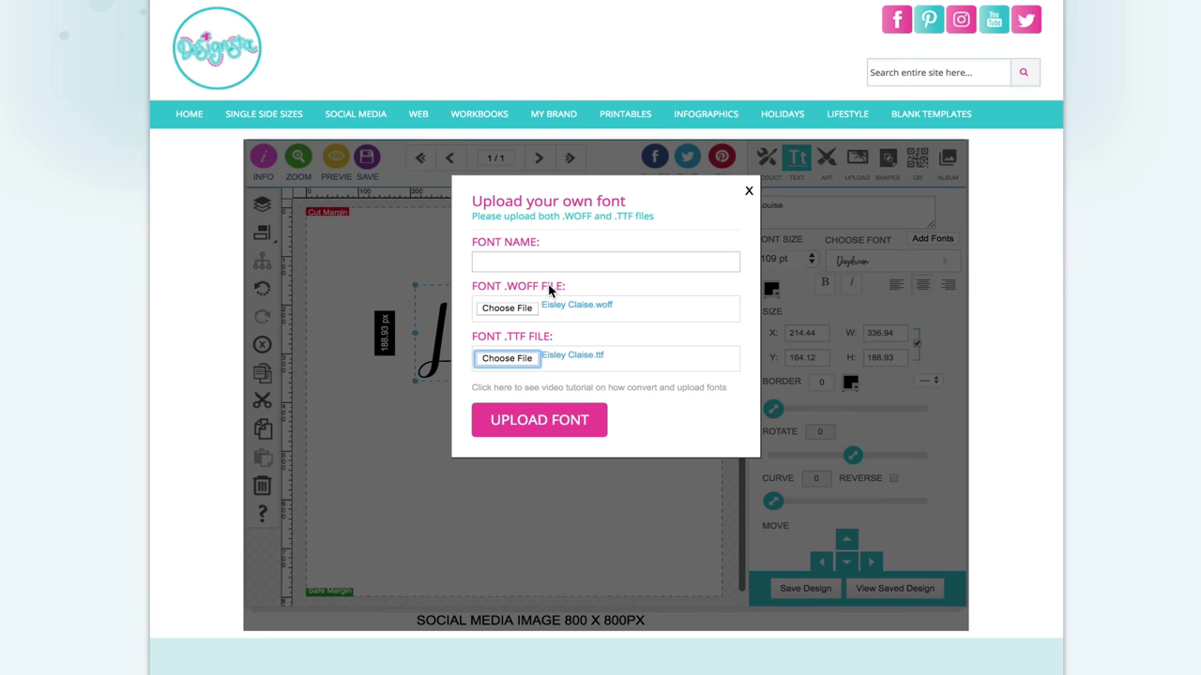
# Name the font 'Eisley Claise' and upload it.
pyautogui.click(516, 263)
pyautogui.write('E')
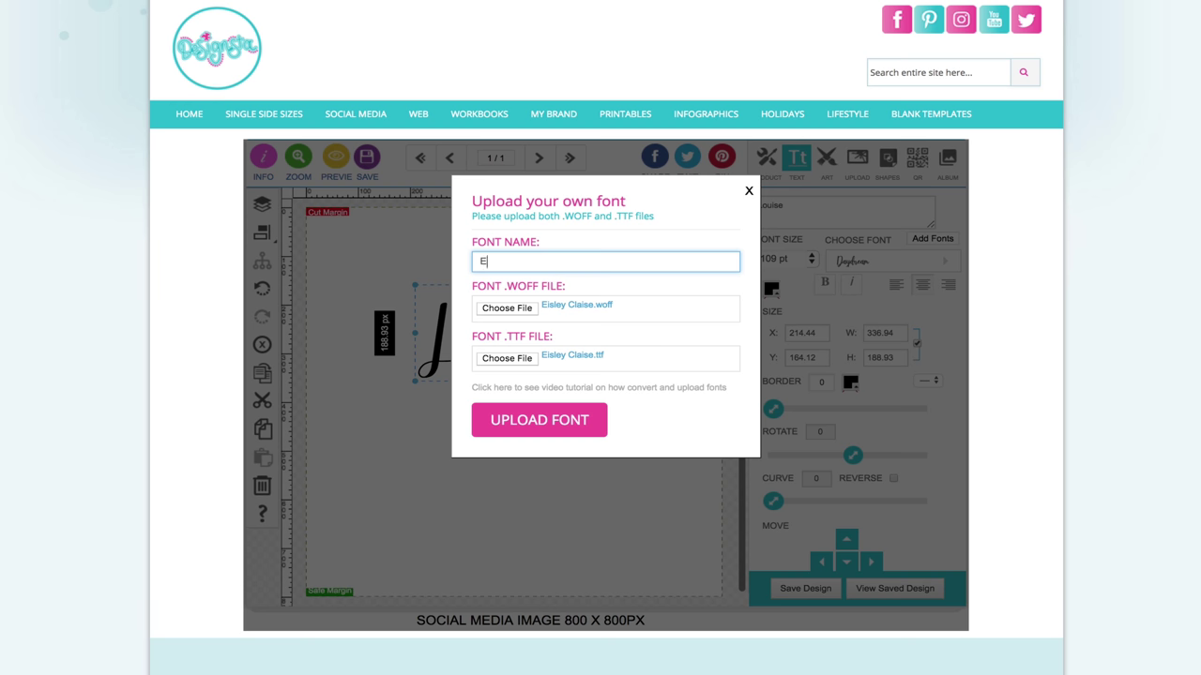
pyautogui.write('isley Claise')
pyautogui.click(539, 424)
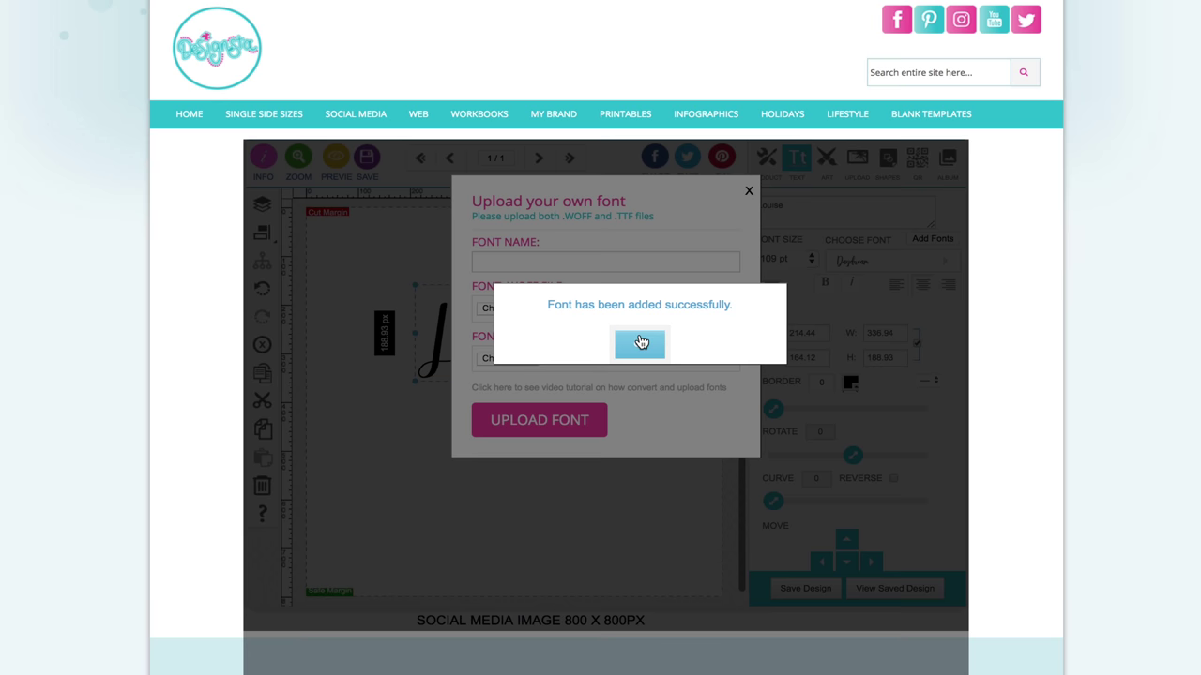
# Dismiss the success message, close the upload form, and set Louise's font to Eisley Claise.
pyautogui.click(640, 343)
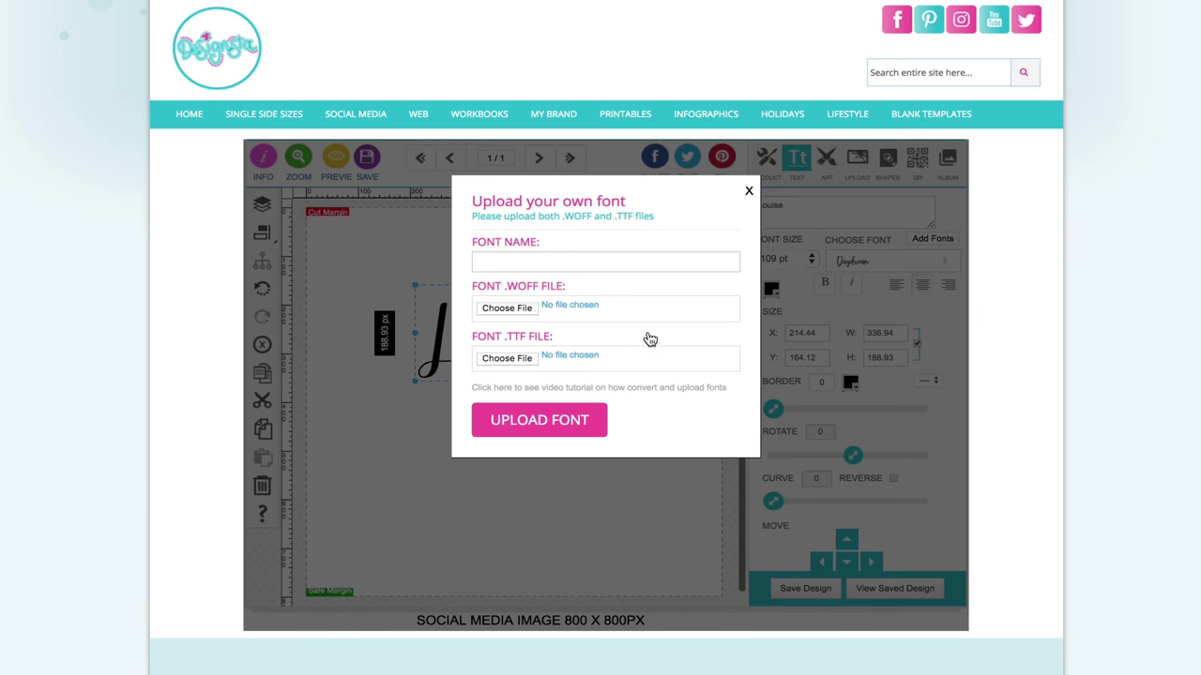
pyautogui.click(749, 192)
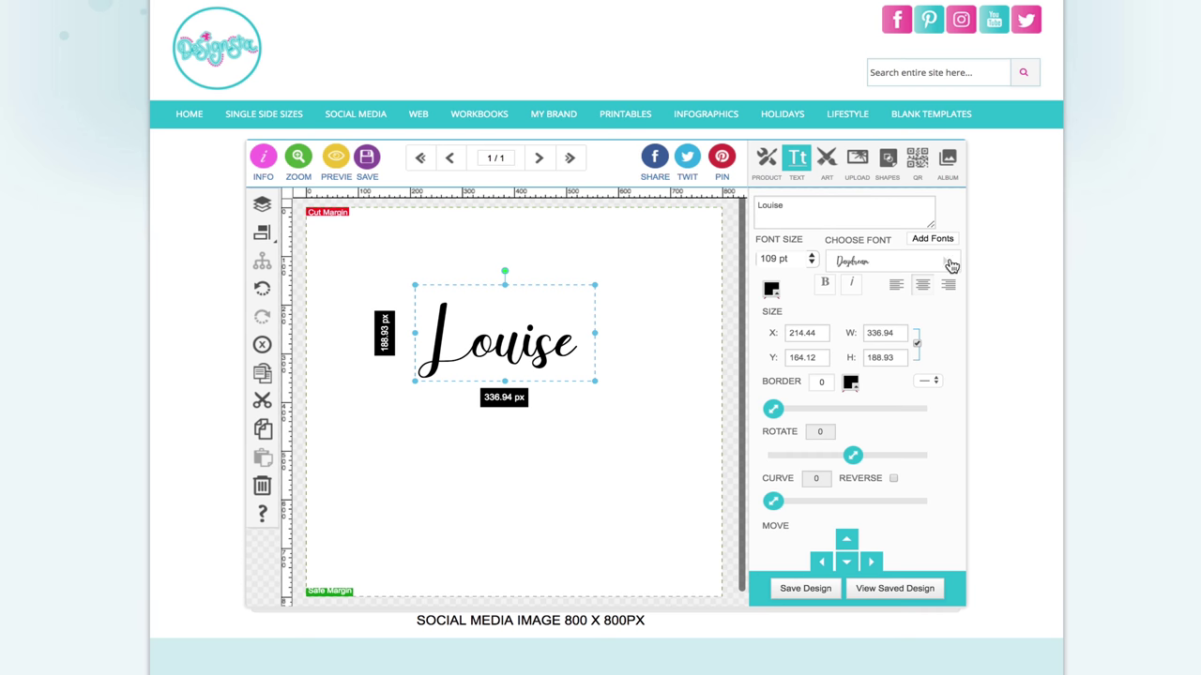
pyautogui.click(944, 262)
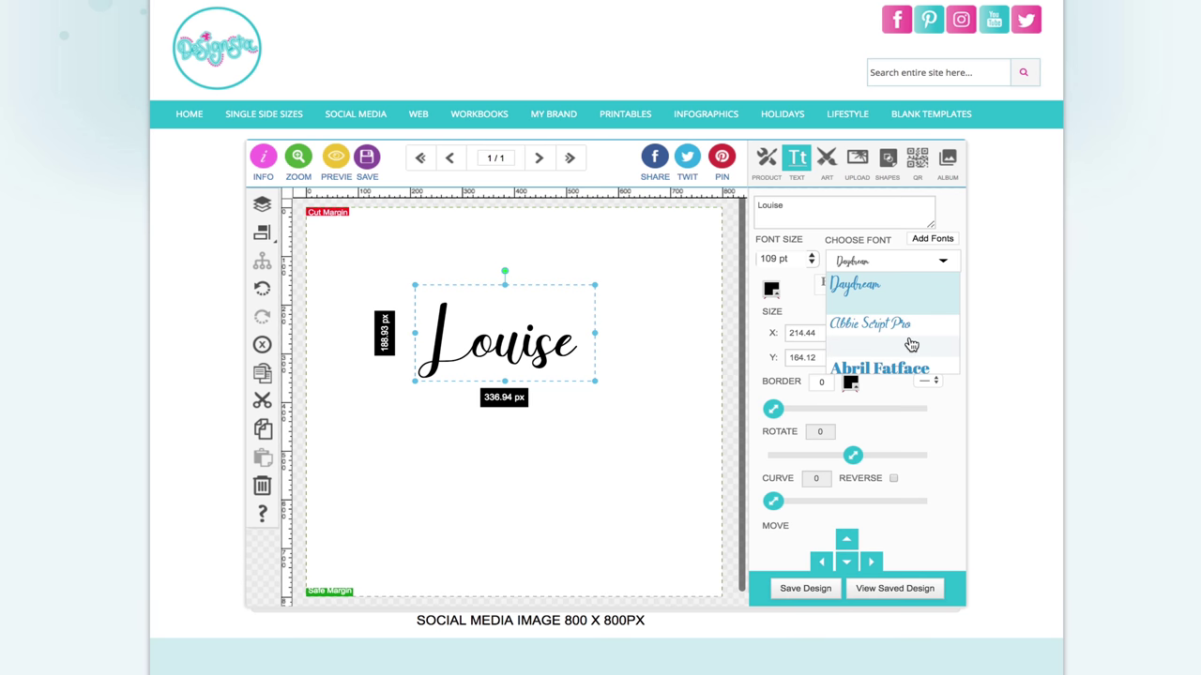
pyautogui.scroll(1, 911, 344)
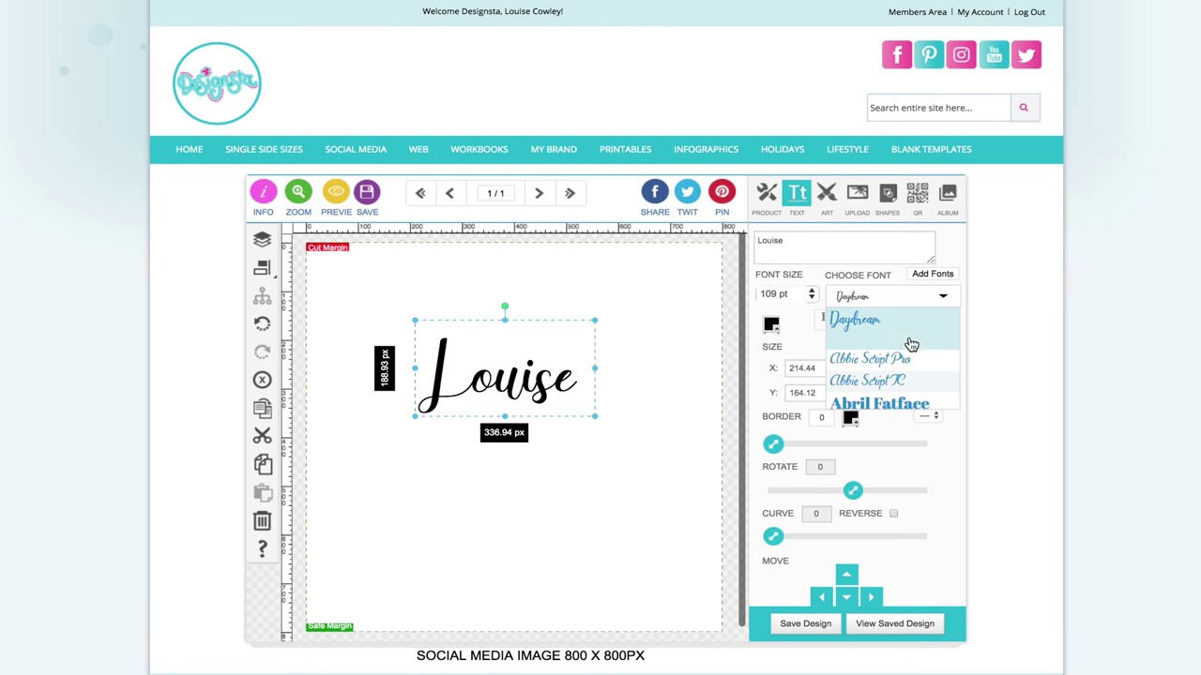
pyautogui.click(861, 312)
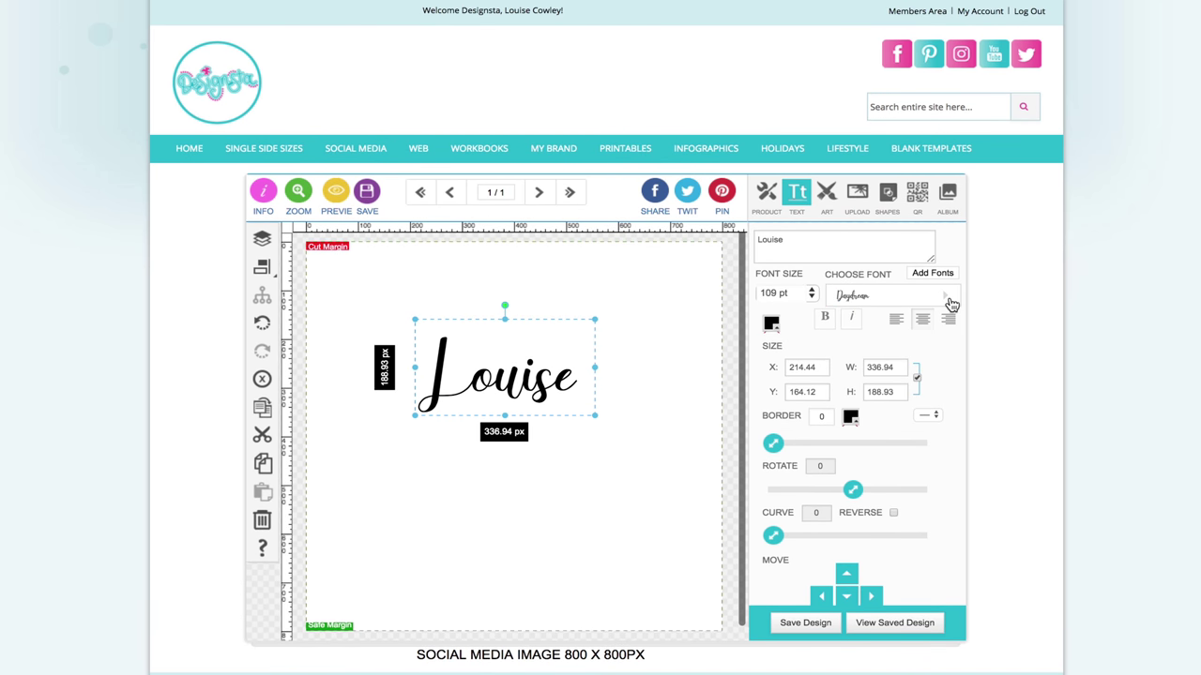
pyautogui.click(951, 305)
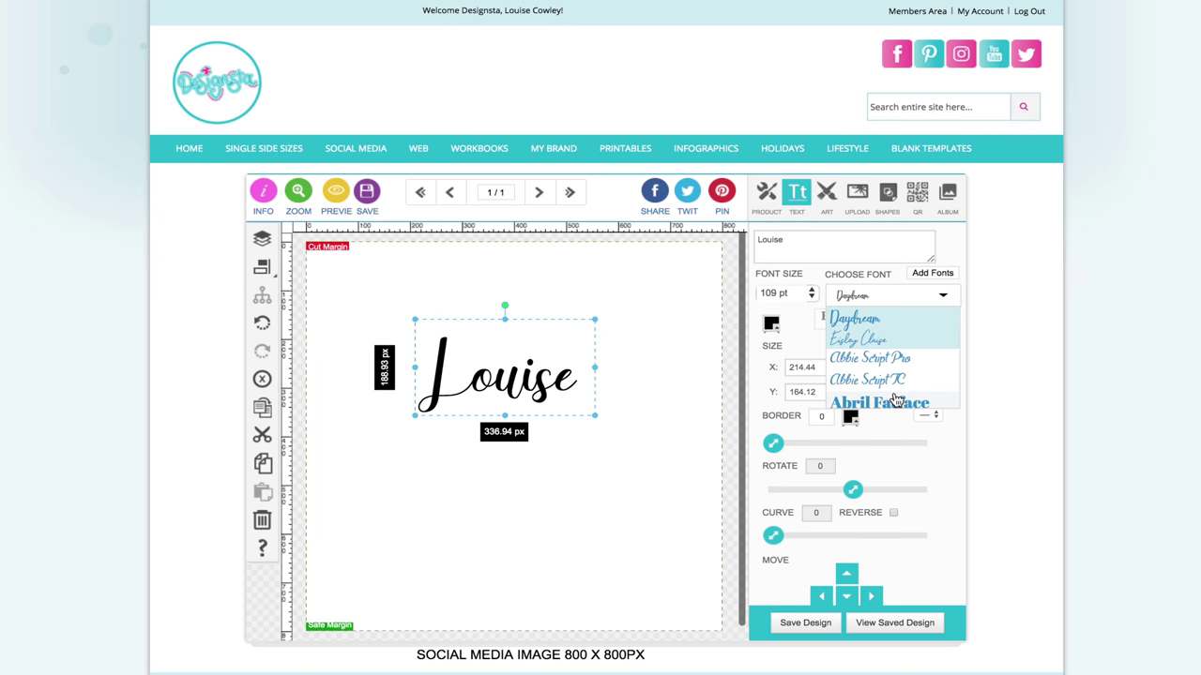
pyautogui.click(864, 340)
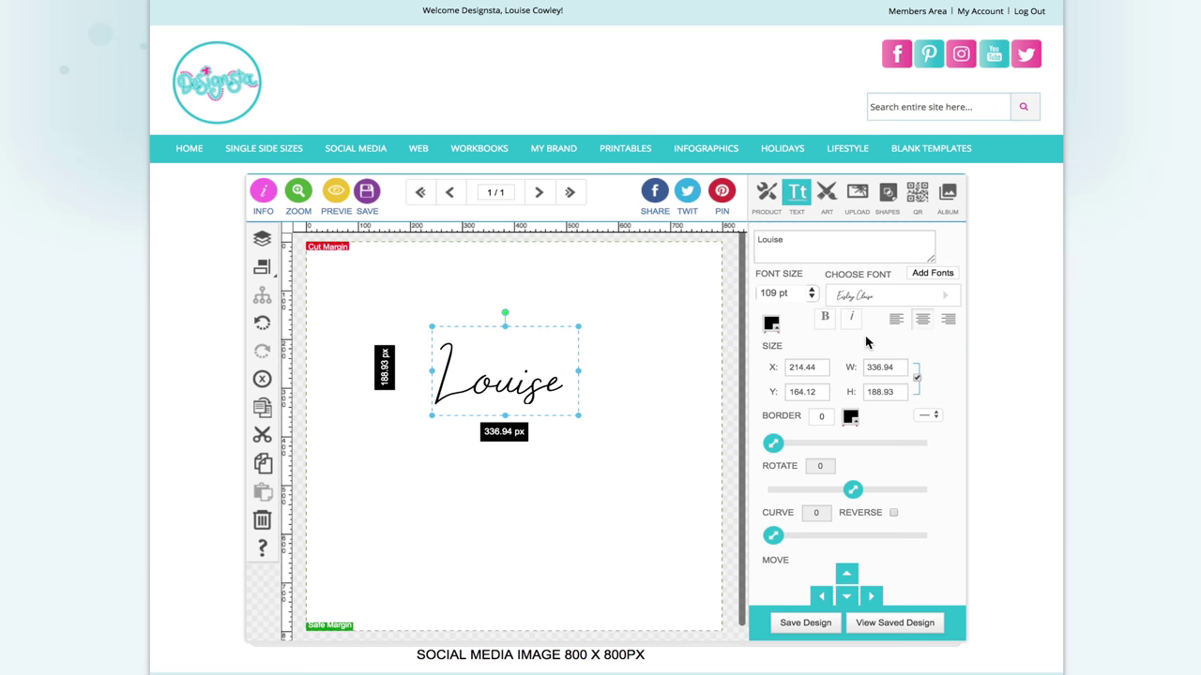
pyautogui.moveTo(582, 372); pyautogui.dragTo(558, 379)
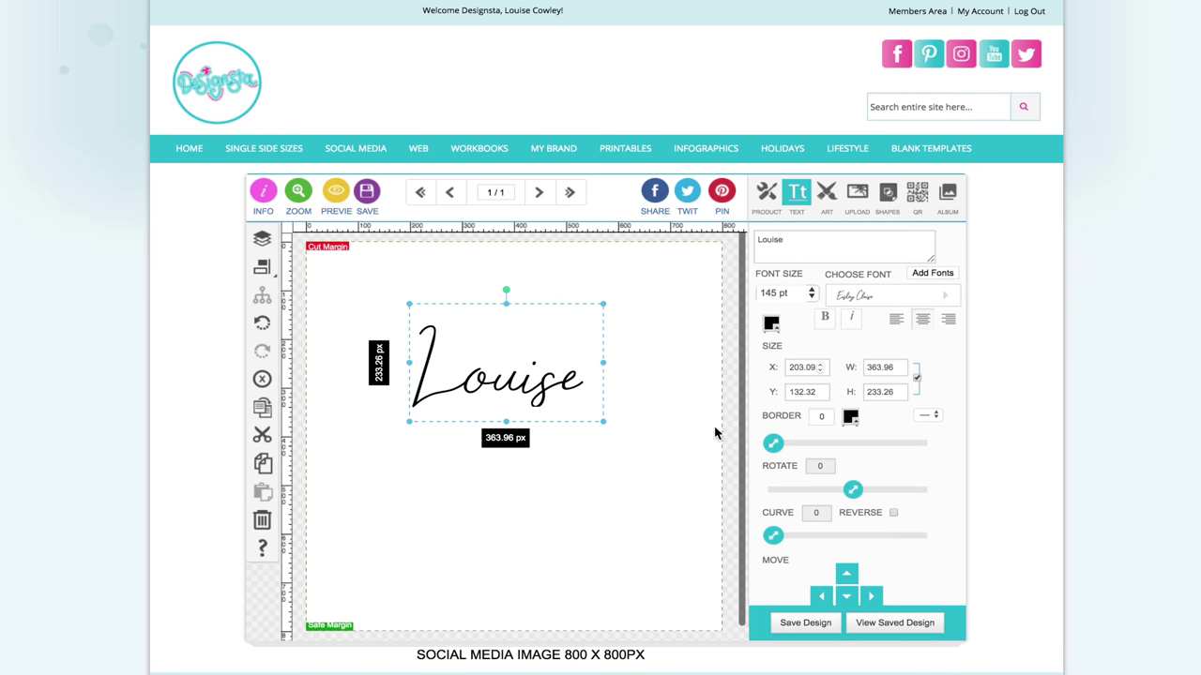
pyautogui.click(628, 528)
pyautogui.click(538, 398)
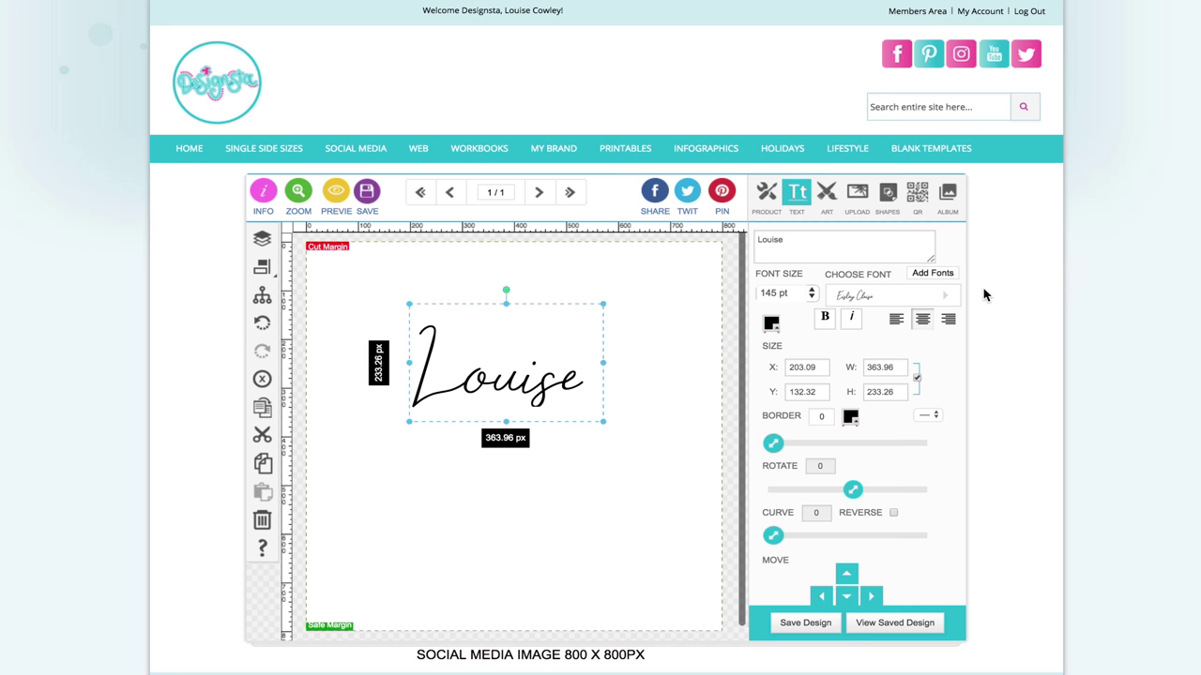
pyautogui.click(917, 277)
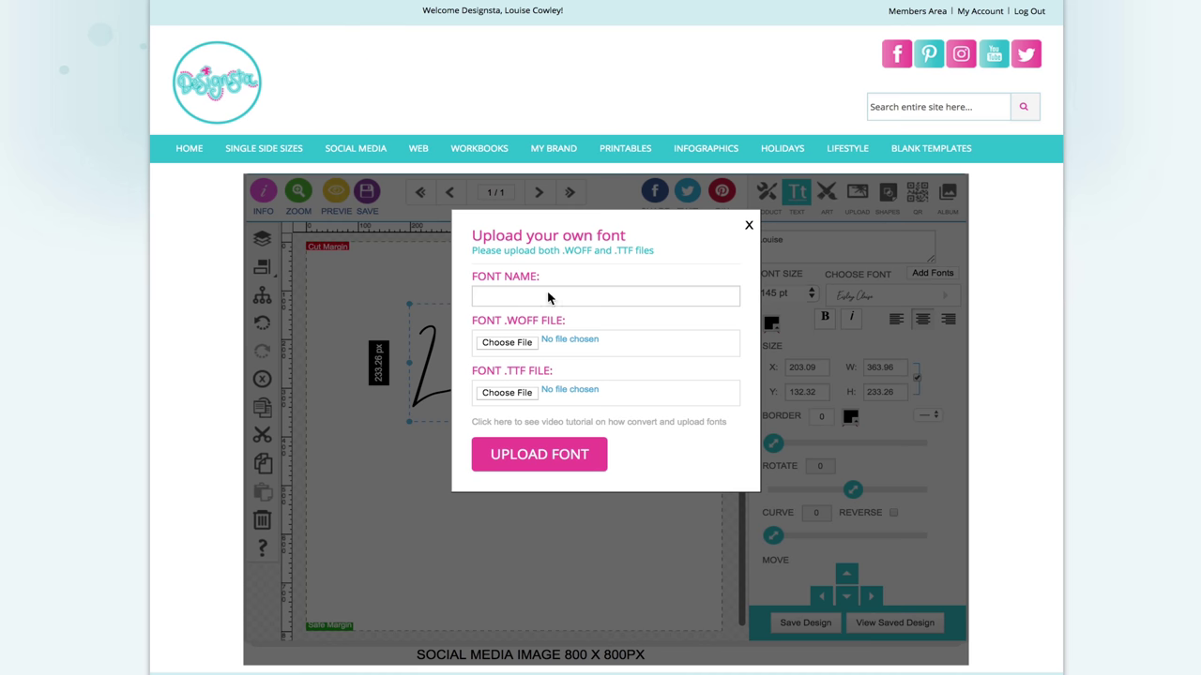
pyautogui.click(748, 228)
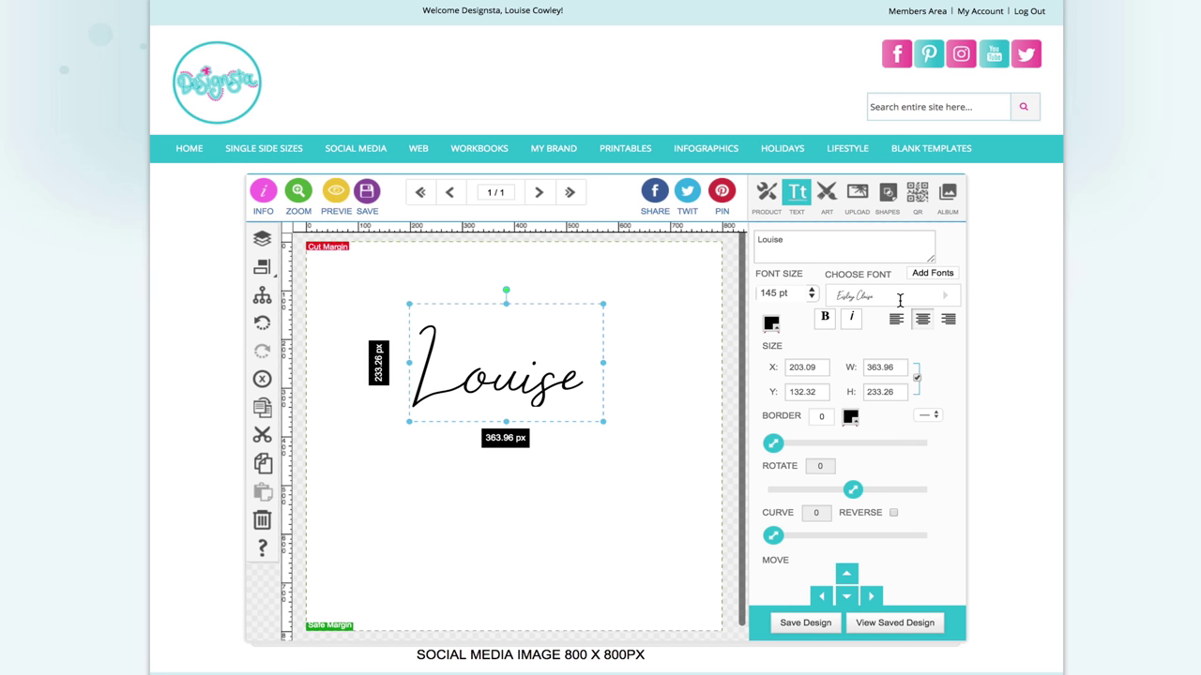